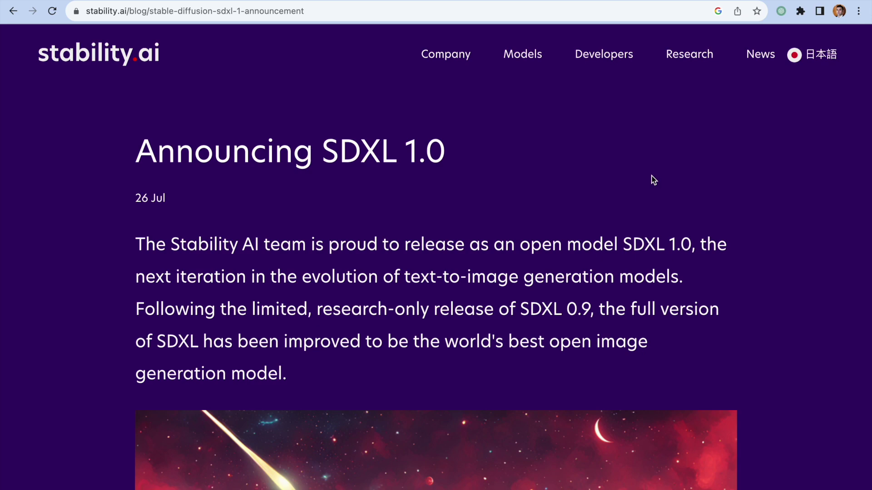
View the sample portrait of the girl, then return to the SDXL 1.0 announcement and look through the article
{"action": "key", "text": "ctrl+Tab"}
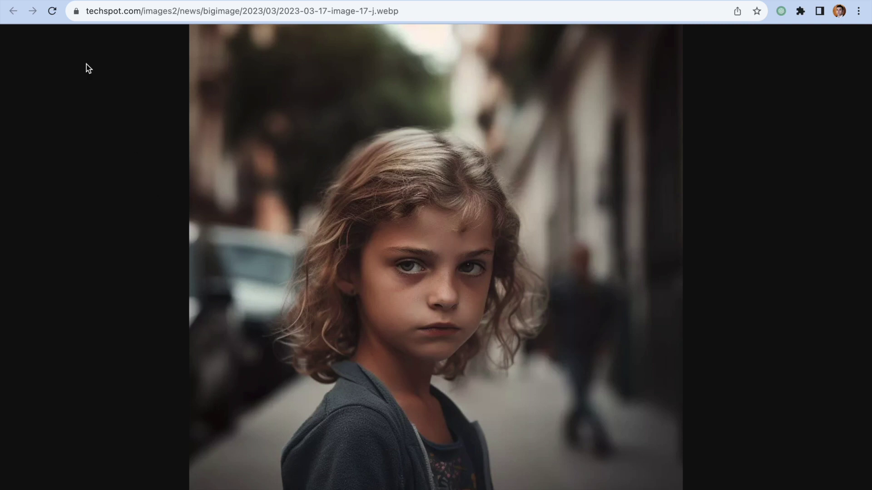
{"action": "key", "text": "ctrl+shift+Tab"}
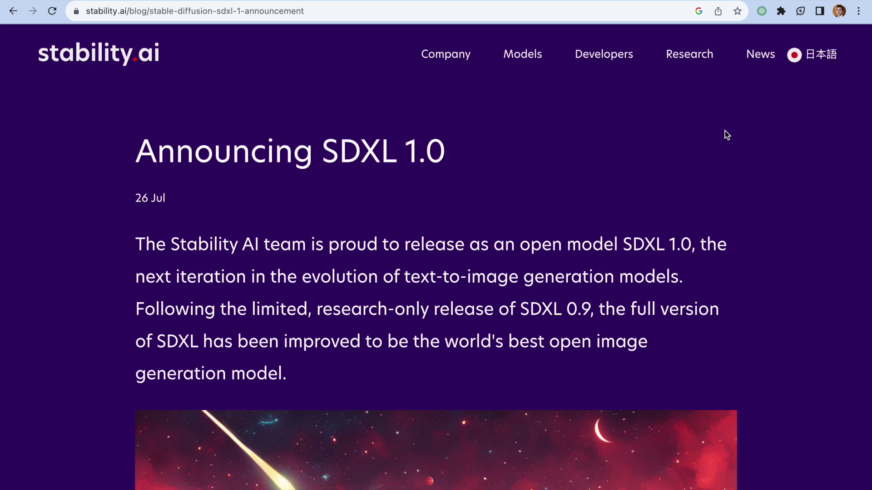
{"action": "scroll", "coordinate": [725, 131], "scroll_direction": "down", "scroll_amount": 15}
{"action": "scroll", "coordinate": [725, 131], "scroll_direction": "down", "scroll_amount": 9}
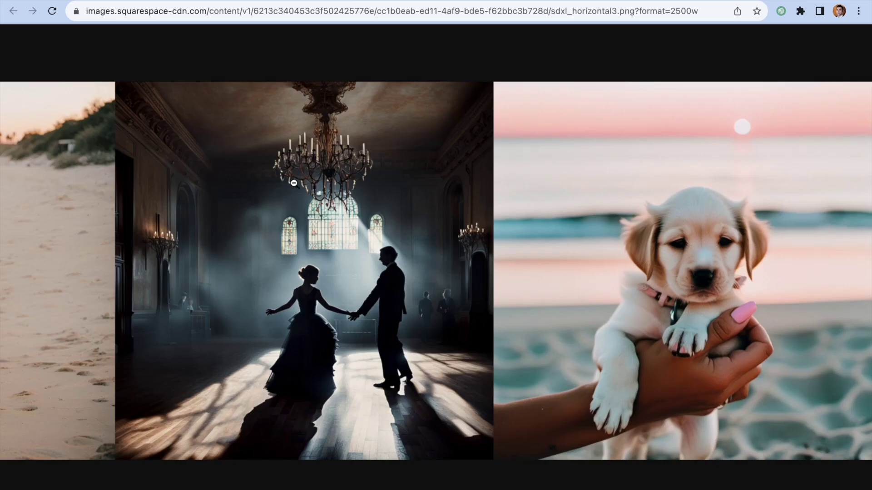
Examine the SDXL sample image strip from the woman with the glowing orb to the puppy, and return to the announcement article
{"action": "scroll", "coordinate": [293, 183], "scroll_direction": "left", "scroll_amount": 10}
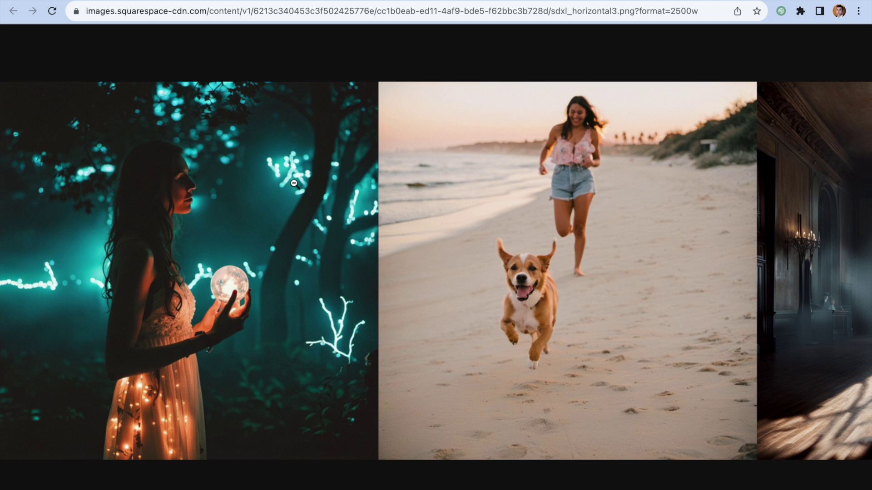
{"action": "scroll", "coordinate": [294, 183], "scroll_direction": "right", "scroll_amount": 5}
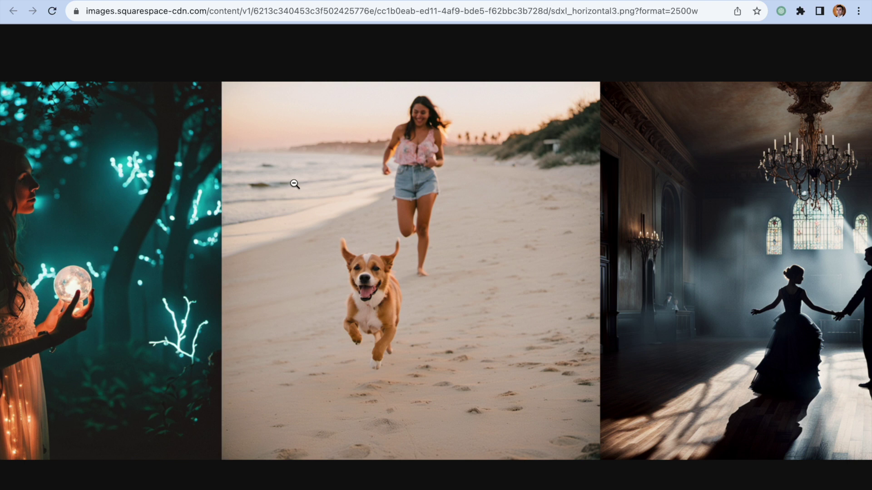
{"action": "scroll", "coordinate": [295, 183], "scroll_direction": "right", "scroll_amount": 6}
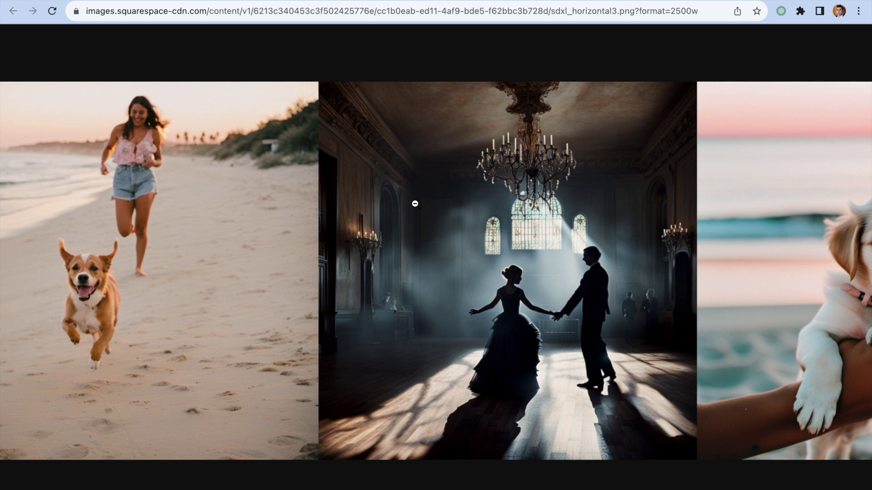
{"action": "scroll", "coordinate": [471, 212], "scroll_direction": "right", "scroll_amount": 2}
{"action": "scroll", "coordinate": [471, 212], "scroll_direction": "right", "scroll_amount": 5}
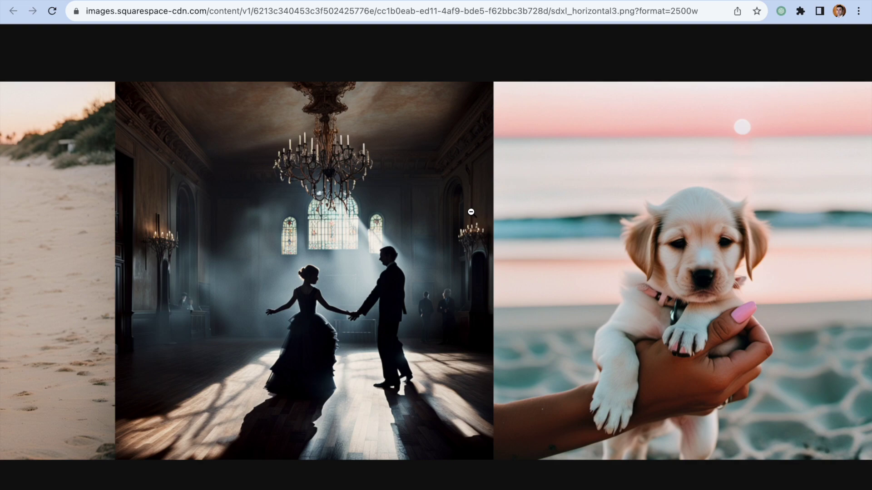
{"action": "key", "text": "alt+Left"}
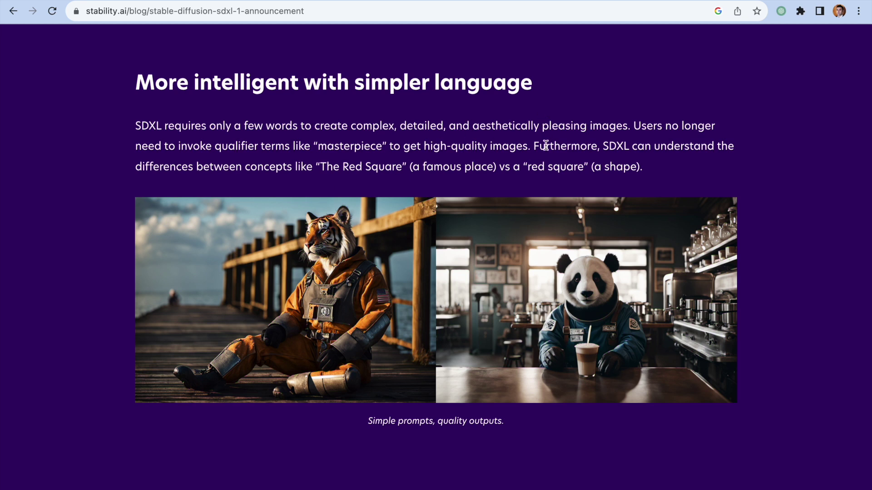
Highlight the statements on qualifier terms and on "The Red Square" versus "red square" in the simpler language section
{"action": "left_click_drag", "start_coordinate": [534, 144], "coordinate": [626, 127]}
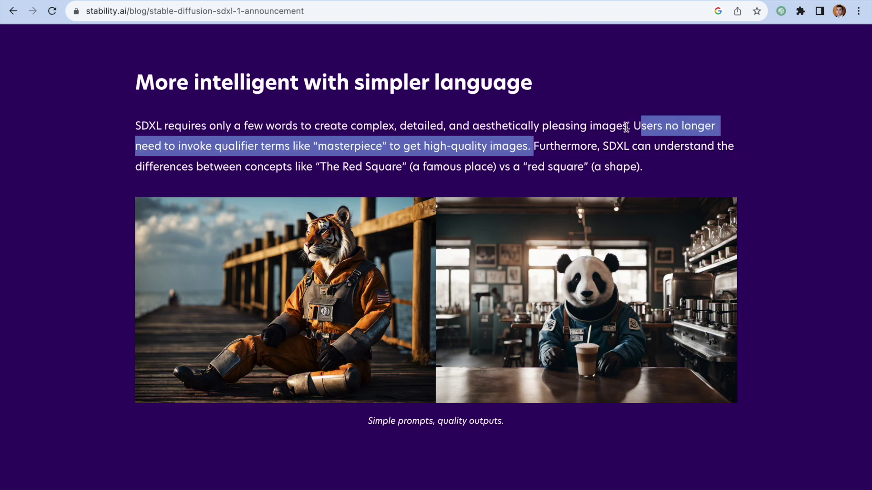
{"action": "left_click", "coordinate": [563, 145]}
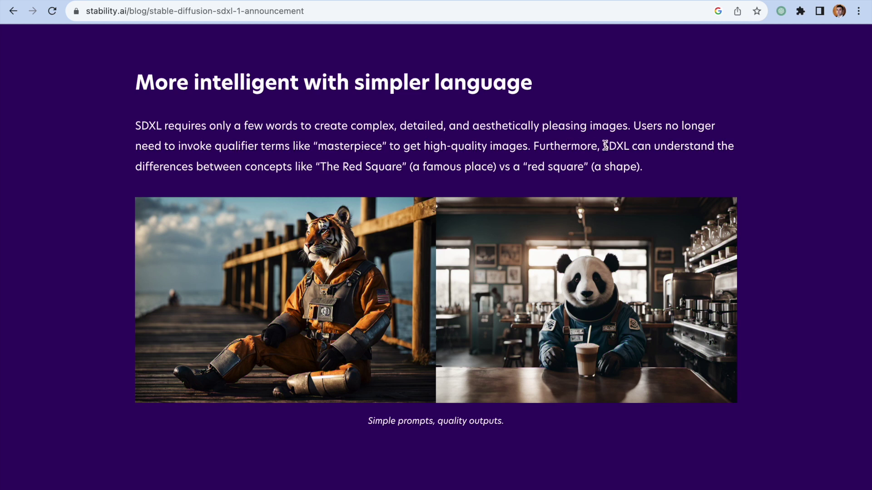
{"action": "left_click_drag", "start_coordinate": [603, 145], "coordinate": [651, 168]}
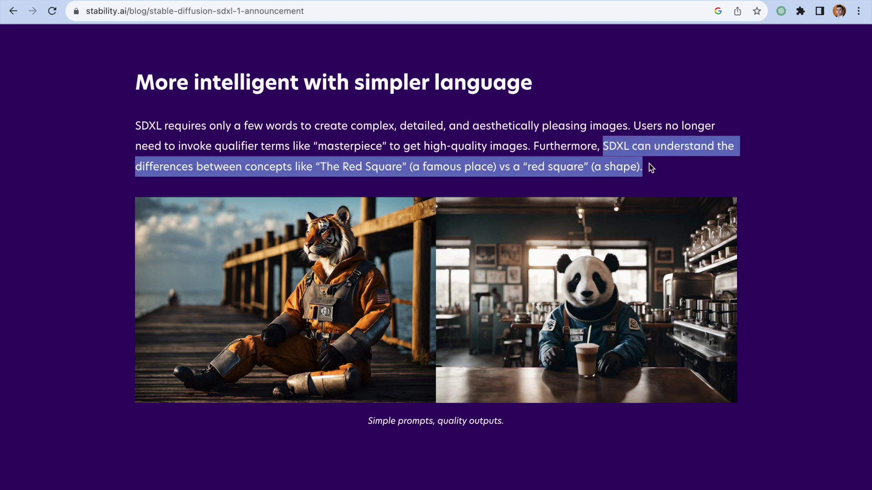
{"action": "left_click", "coordinate": [319, 168]}
{"action": "left_click_drag", "start_coordinate": [319, 168], "coordinate": [409, 167]}
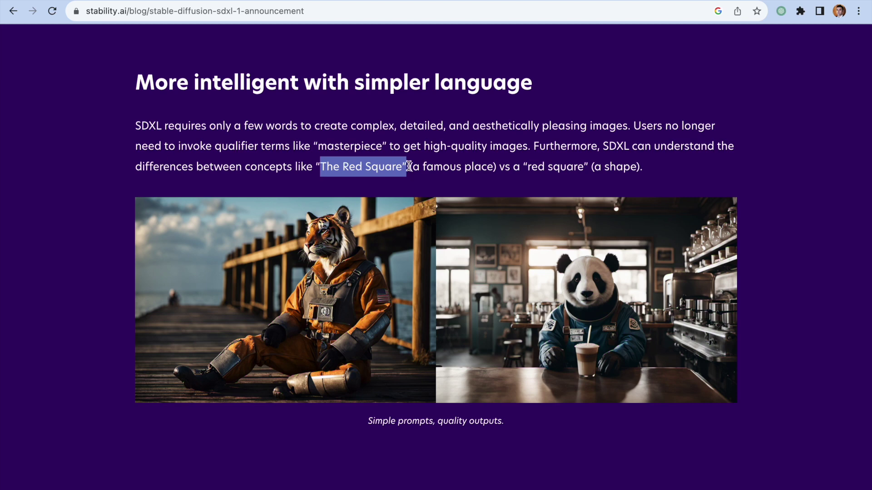
{"action": "left_click_drag", "start_coordinate": [520, 167], "coordinate": [589, 166]}
Highlight the GitHub weights, Clipdrop, Stable Foundation Discord and DreamStudio options in the "Get started with SDXL" list
{"action": "scroll", "coordinate": [817, 262], "scroll_direction": "down", "scroll_amount": 20}
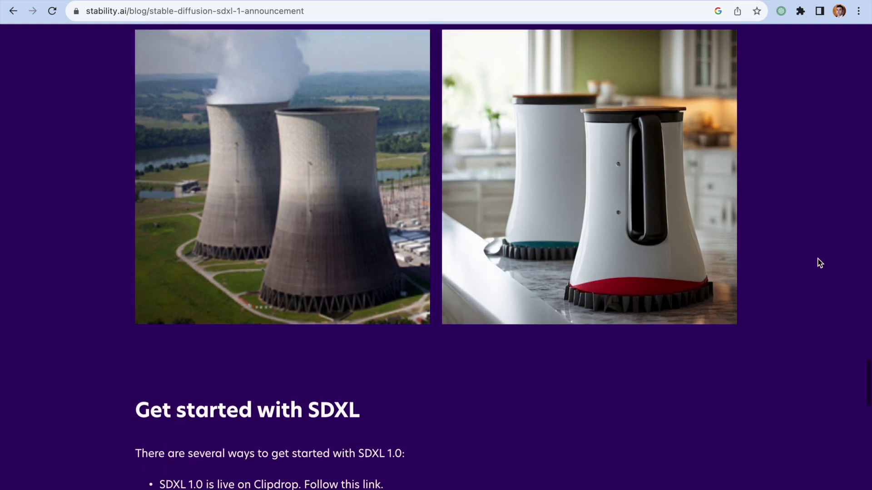
{"action": "scroll", "coordinate": [820, 263], "scroll_direction": "down", "scroll_amount": 3}
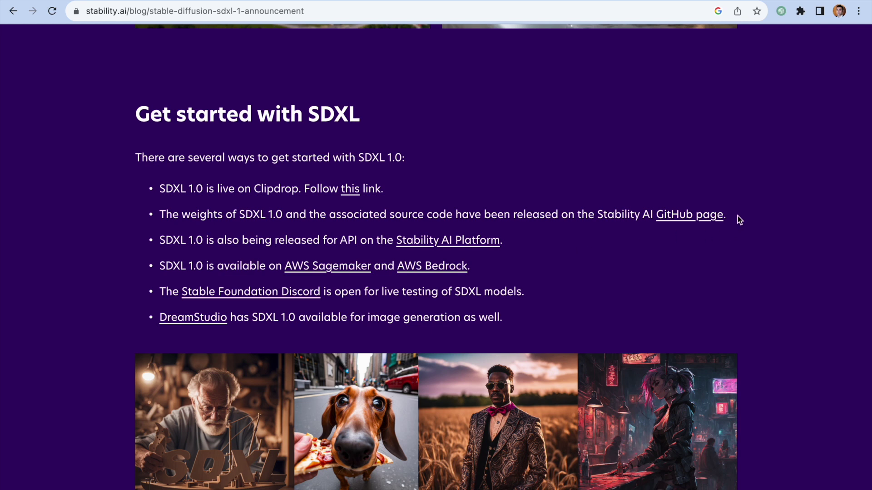
{"action": "left_click_drag", "start_coordinate": [738, 216], "coordinate": [159, 221]}
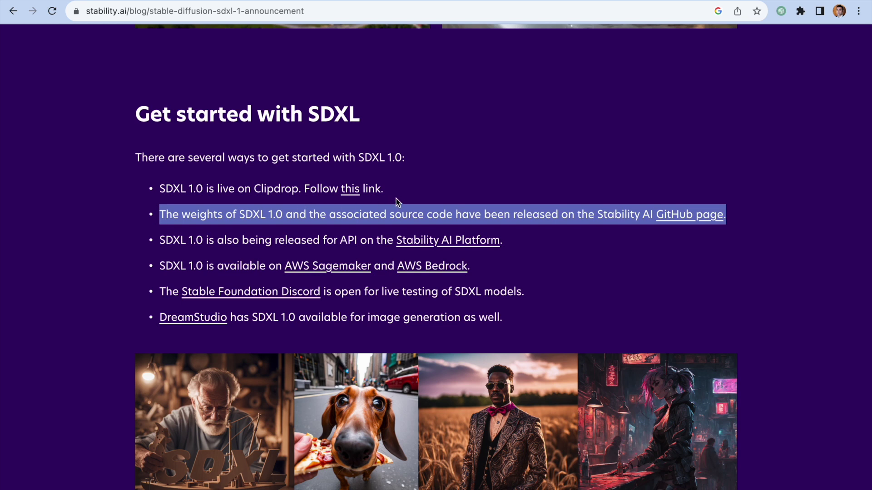
{"action": "left_click_drag", "start_coordinate": [405, 199], "coordinate": [159, 187]}
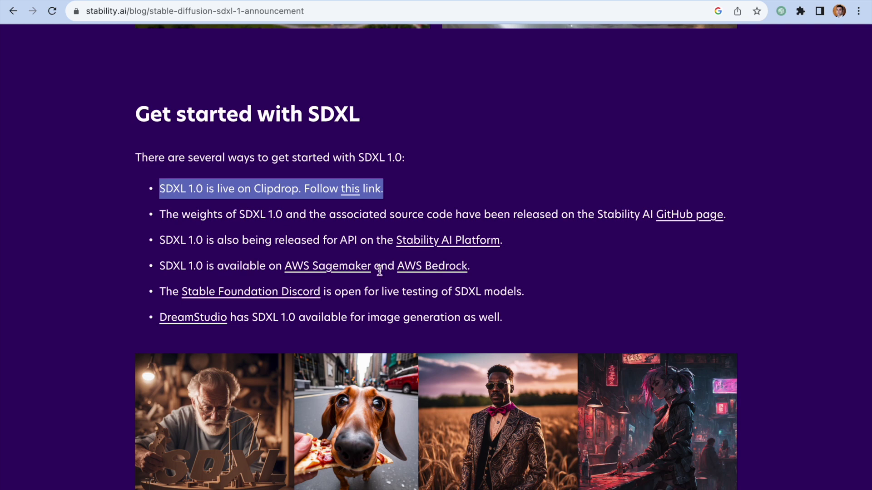
{"action": "left_click_drag", "start_coordinate": [536, 294], "coordinate": [146, 292]}
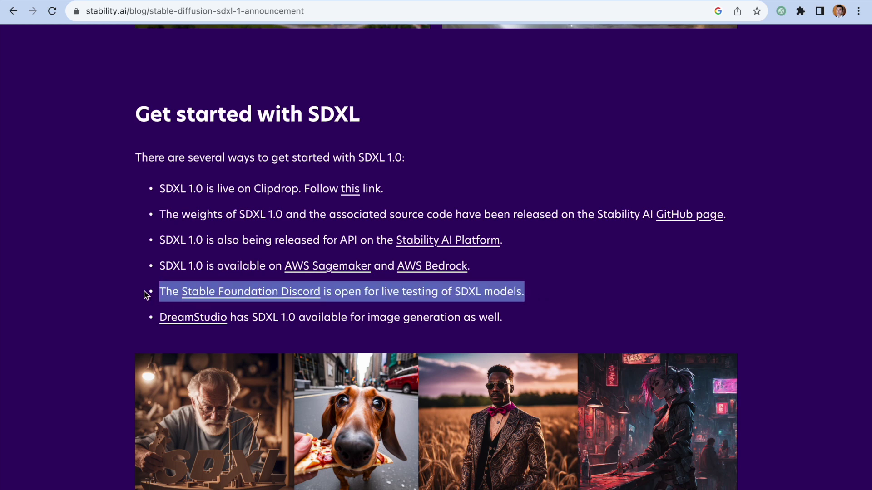
{"action": "left_click_drag", "start_coordinate": [505, 320], "coordinate": [158, 318]}
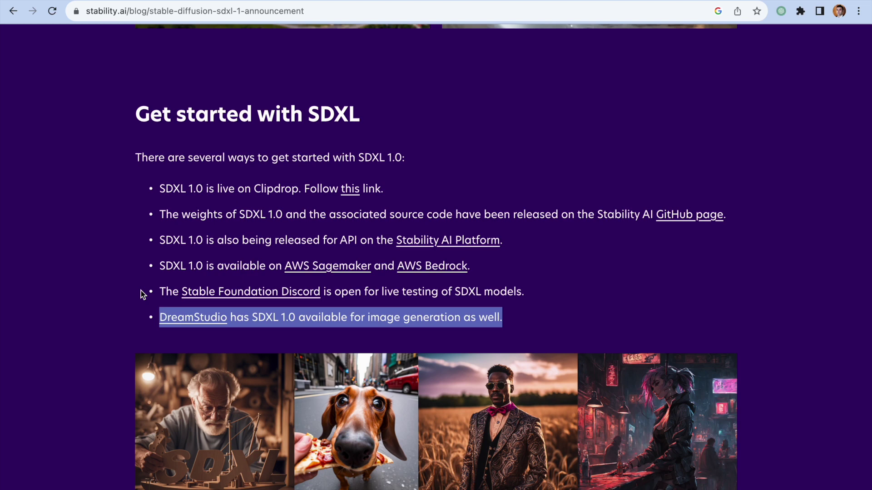
Switch to DreamStudio and expand the advanced generation settings to check the selected model
{"action": "scroll", "coordinate": [141, 291], "scroll_direction": "down", "scroll_amount": 10}
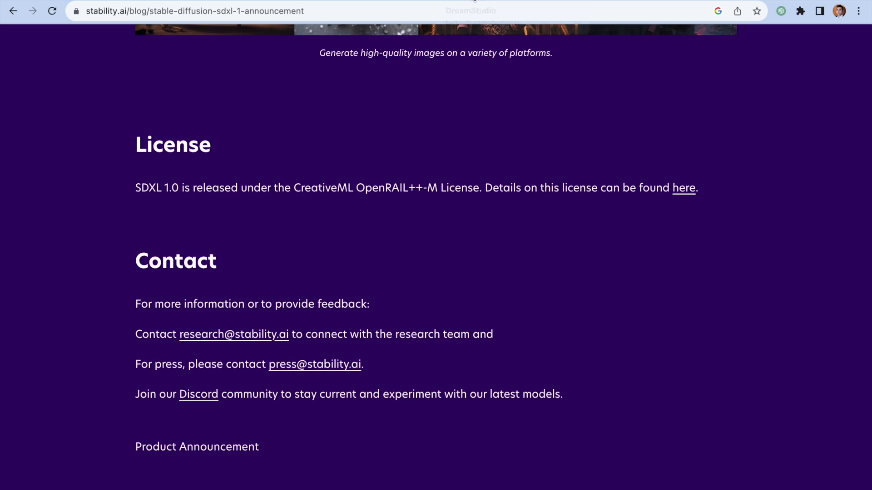
{"action": "left_click", "coordinate": [454, 5]}
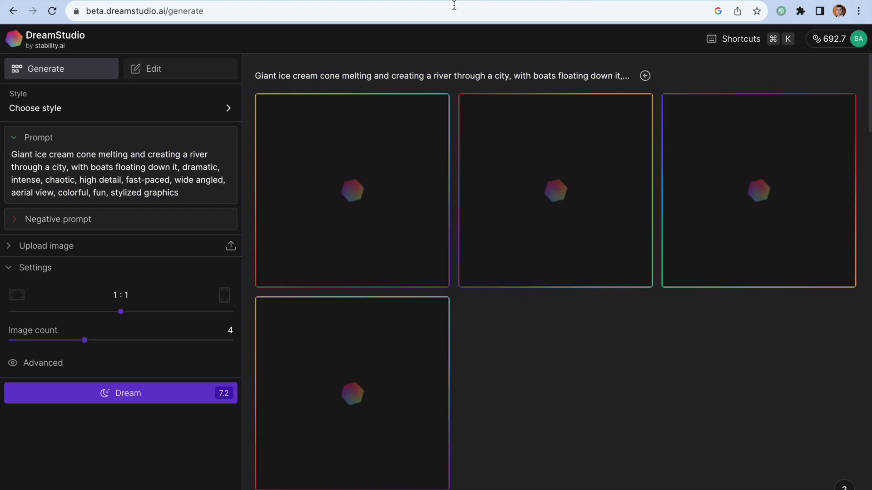
{"action": "triple_click", "coordinate": [122, 176]}
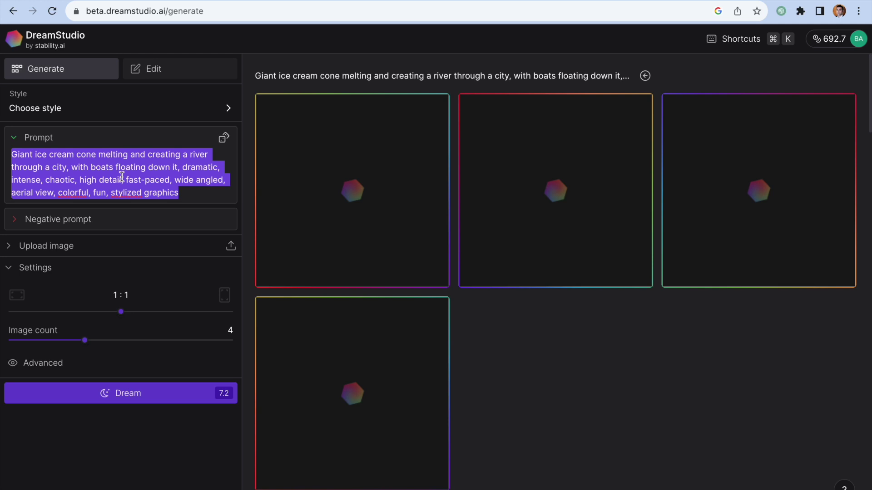
{"action": "left_click", "coordinate": [43, 368]}
{"action": "scroll", "coordinate": [41, 367], "scroll_direction": "down", "scroll_amount": 2}
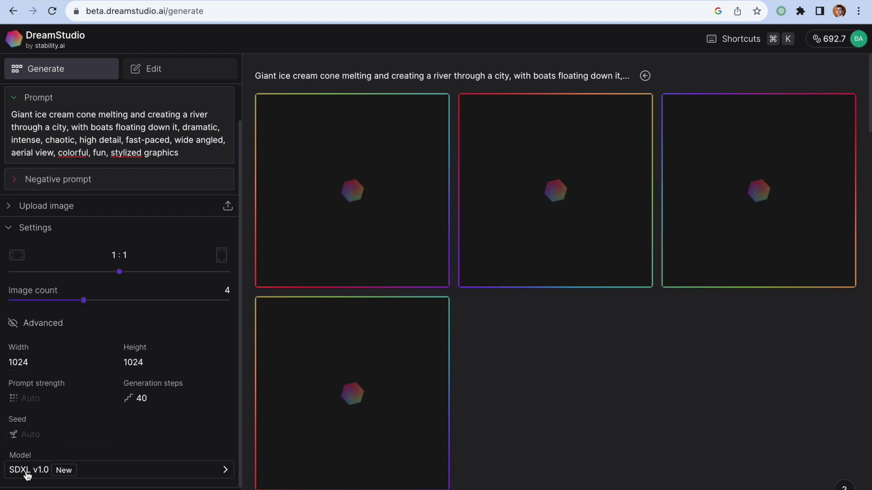
{"action": "scroll", "coordinate": [38, 476], "scroll_direction": "up", "scroll_amount": 2}
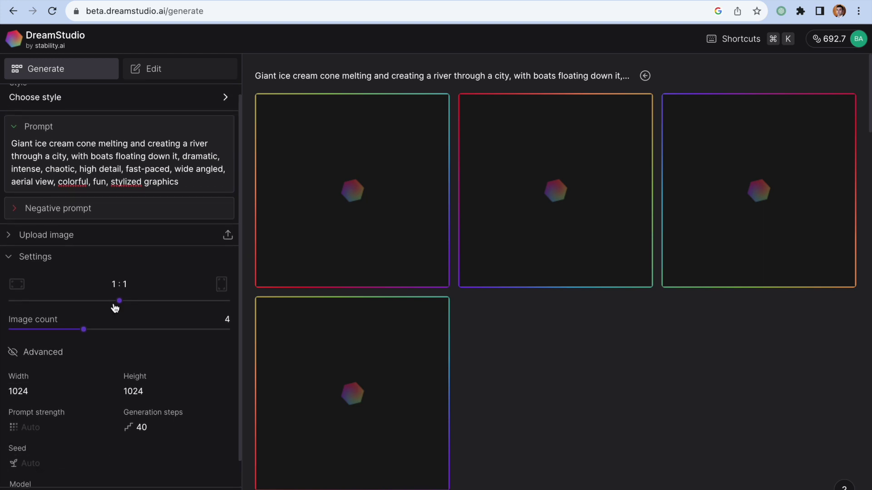
Replace the prompt with "ultra-realistic photo of a woman standing off the wall" and generate the images
{"action": "double_click", "coordinate": [137, 153]}
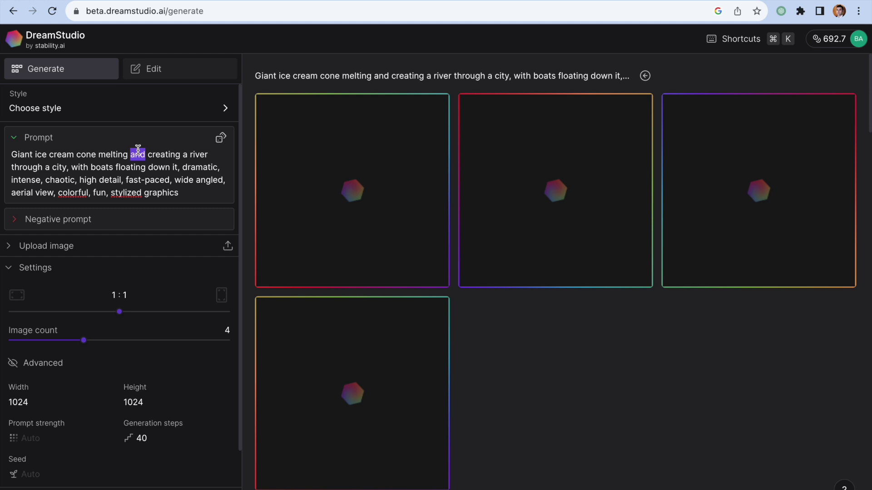
{"action": "triple_click", "coordinate": [134, 159]}
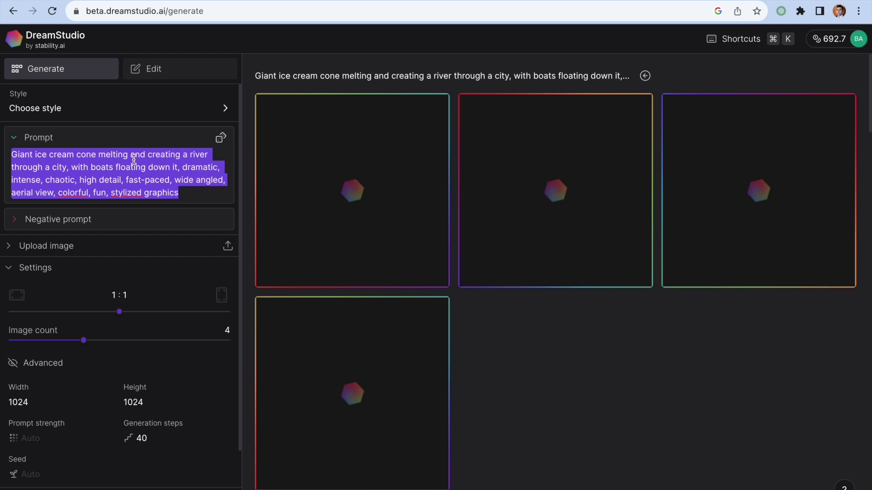
{"action": "type", "text": "u"}
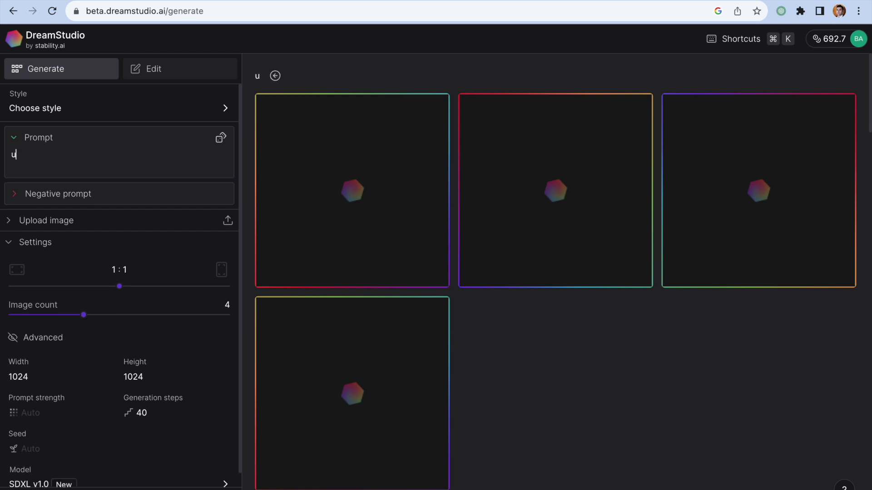
{"action": "type", "text": "s"}
{"action": "key", "text": "BackSpace"}
{"action": "type", "text": "krai"}
{"action": "key", "text": "BackSpace"}
{"action": "key", "text": "BackSpace"}
{"action": "key", "text": "BackSpace"}
{"action": "key", "text": "BackSpace"}
{"action": "type", "text": "k"}
{"action": "key", "text": "BackSpace"}
{"action": "type", "text": "ltra-reali"}
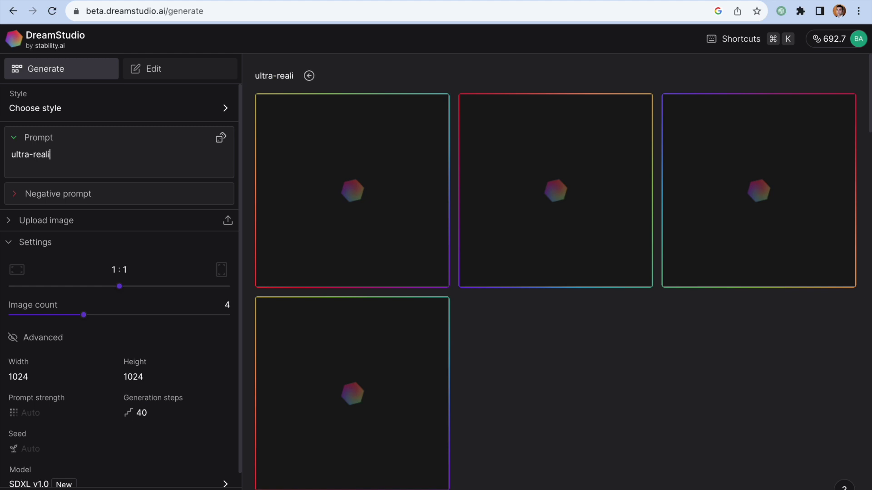
{"action": "type", "text": "stic photo of."}
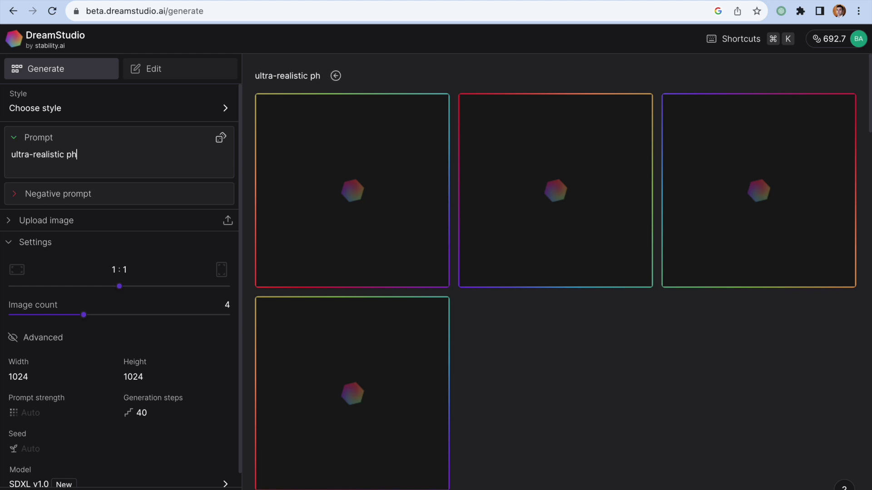
{"action": "key", "text": "BackSpace"}
{"action": "key", "text": "BackSpace"}
{"action": "type", "text": "a"}
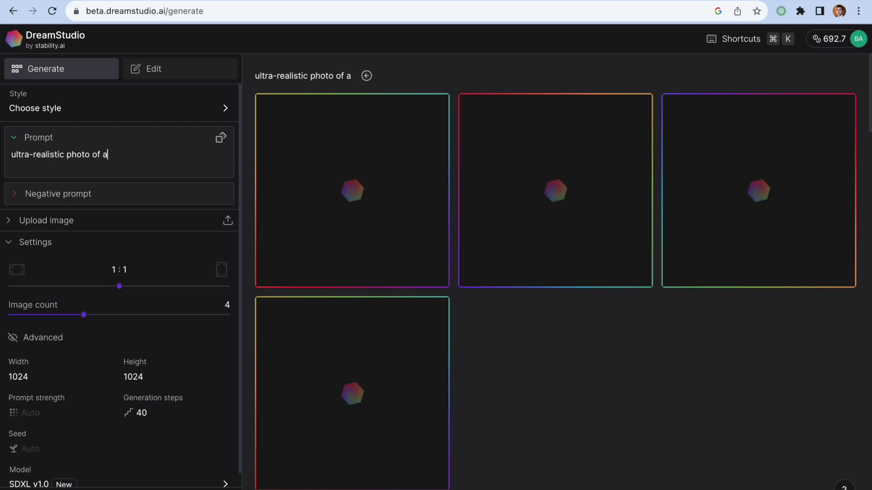
{"action": "type", "text": " woman standing off the wa"}
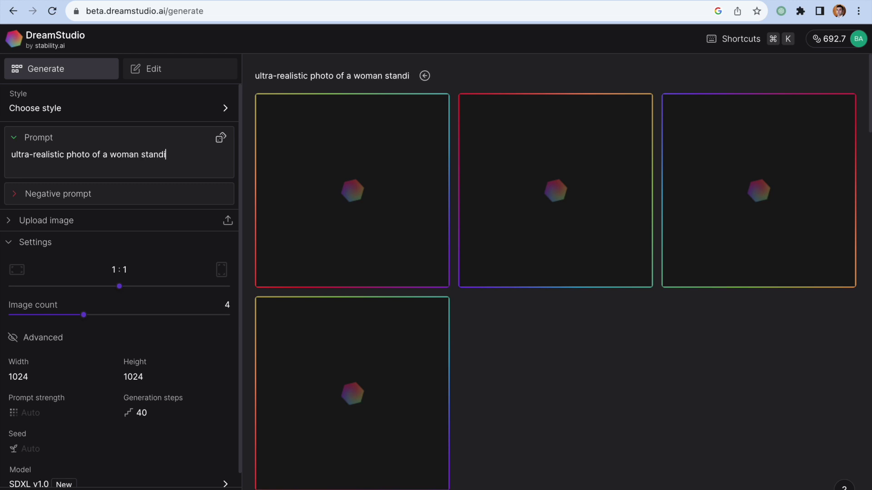
{"action": "type", "text": "ll"}
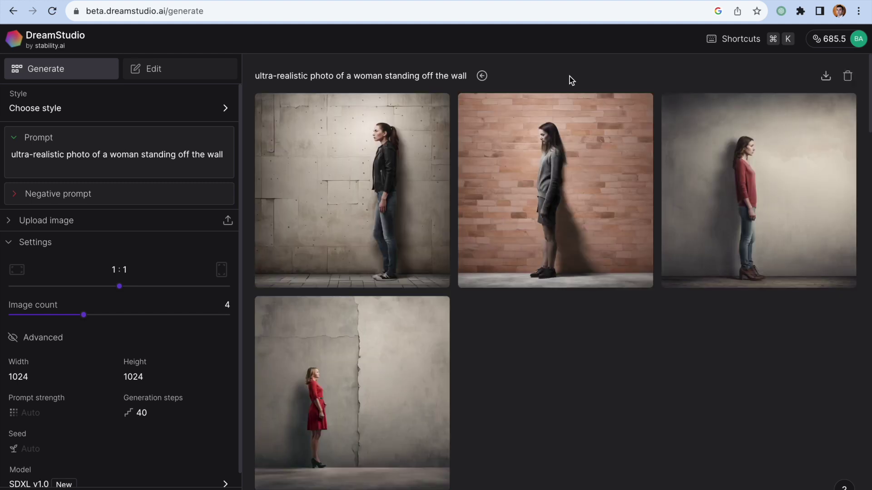
Inspect enlarged views of the generated women in the leather jacket and in the red sweater, closing each view
{"action": "left_click", "coordinate": [404, 161]}
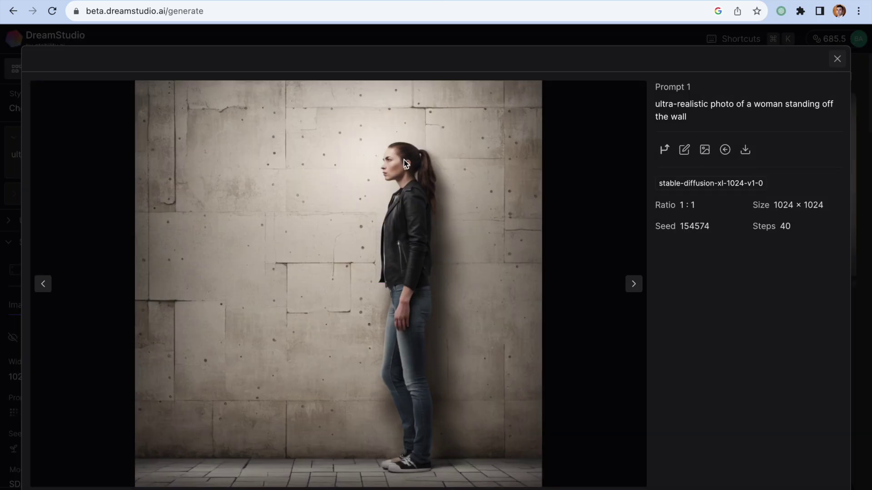
{"action": "left_click", "coordinate": [837, 60]}
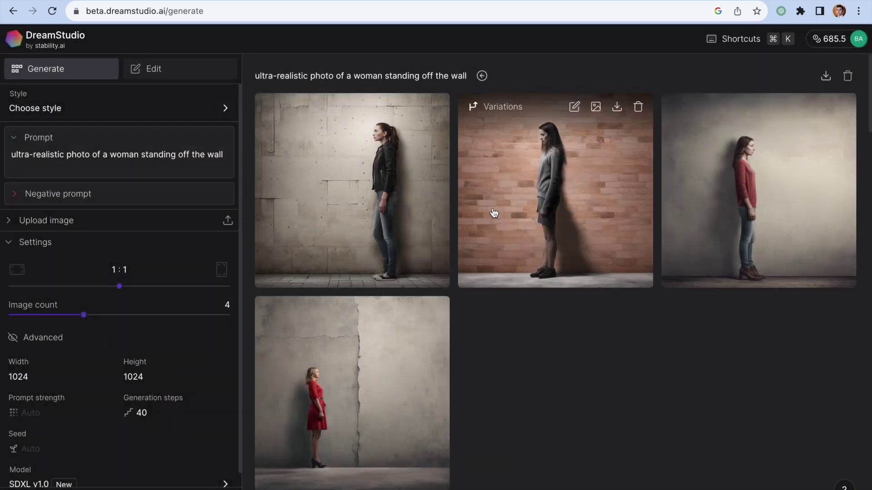
{"action": "left_click", "coordinate": [730, 156]}
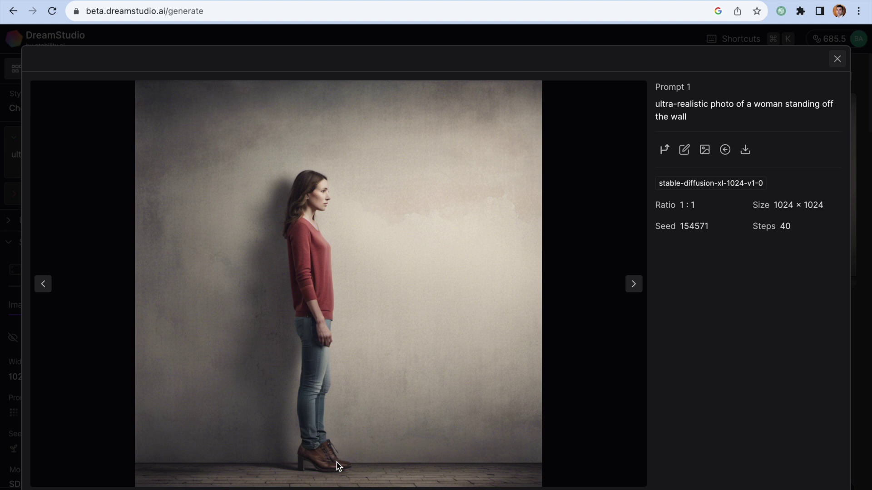
{"action": "left_click", "coordinate": [838, 59]}
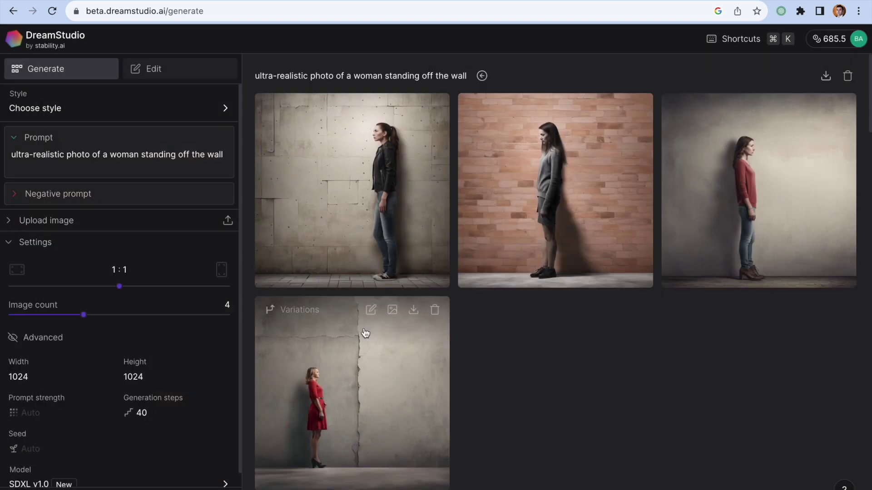
Inspect enlarged views of the generated women in the red dress and in the grey sweater by the brick wall
{"action": "scroll", "coordinate": [366, 334], "scroll_direction": "down", "scroll_amount": 1}
{"action": "left_click", "coordinate": [336, 382]}
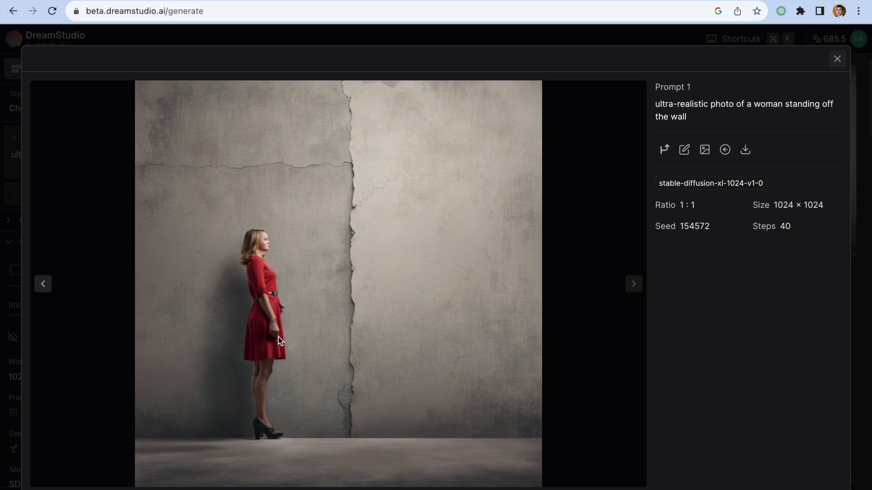
{"action": "left_click", "coordinate": [837, 59]}
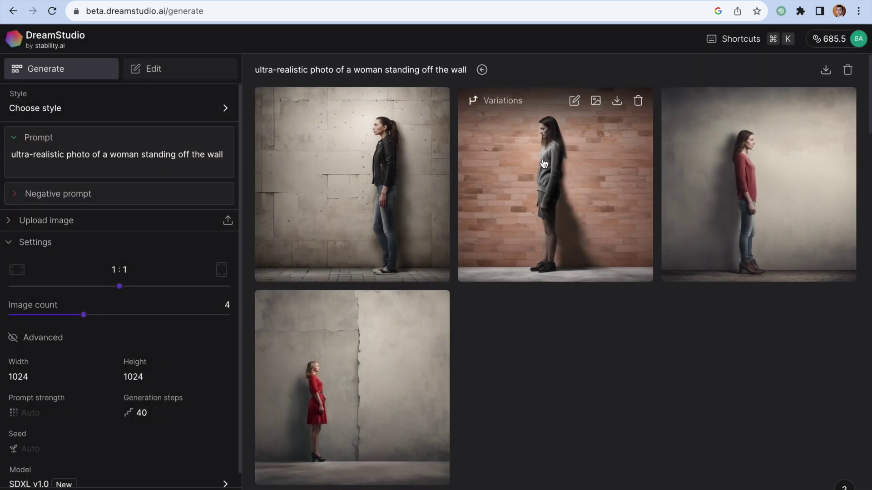
{"action": "left_click", "coordinate": [544, 164]}
{"action": "scroll", "coordinate": [294, 148], "scroll_direction": "up", "scroll_amount": 5}
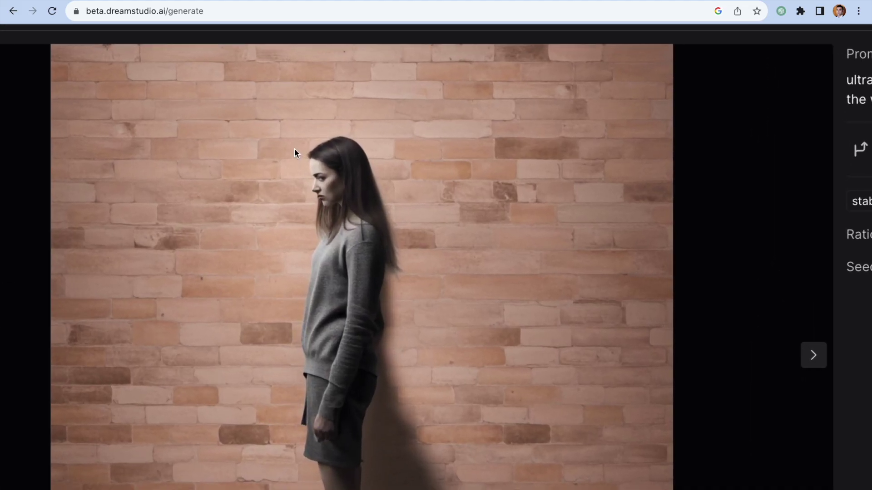
{"action": "scroll", "coordinate": [294, 148], "scroll_direction": "up", "scroll_amount": 3}
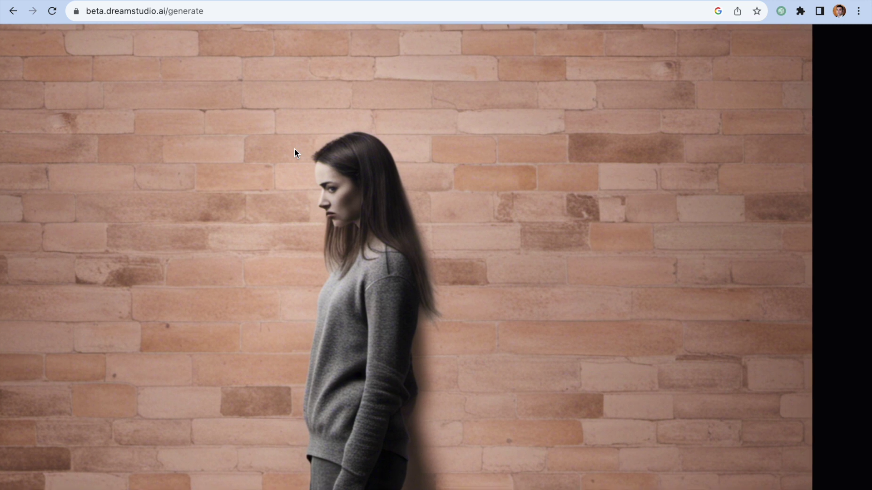
{"action": "scroll", "coordinate": [294, 148], "scroll_direction": "down", "scroll_amount": 1}
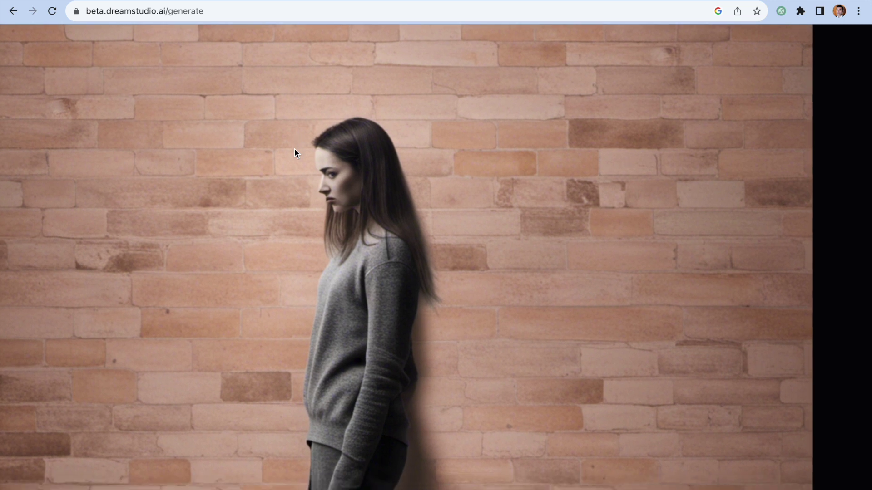
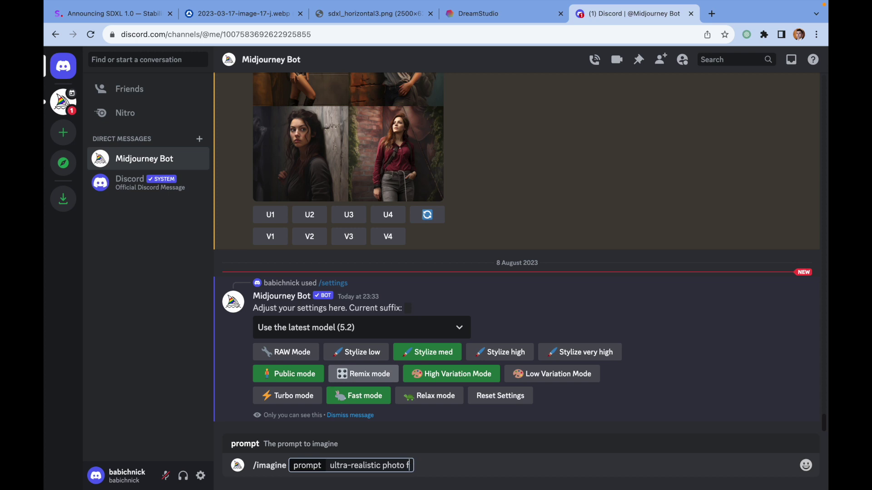
Complete the Midjourney imagine prompt as "ultra-realistic photo of a woman standing off the wall" and submit it
{"action": "type", "text": "man "}
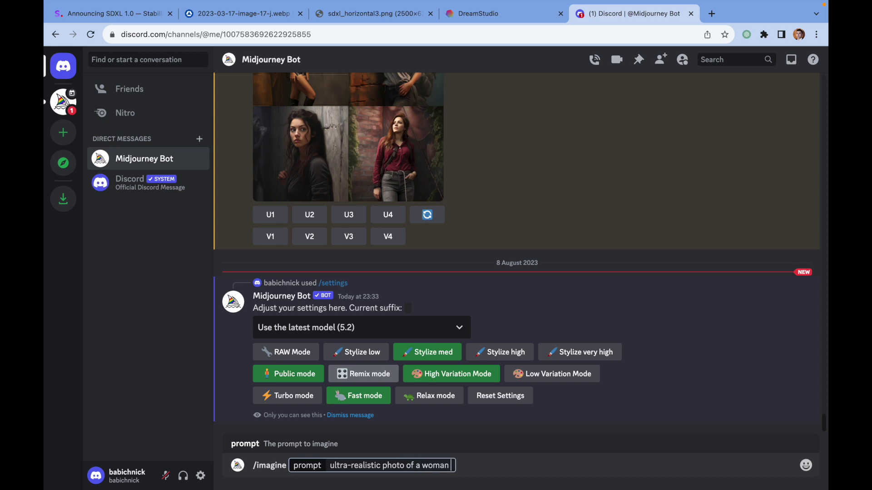
{"action": "type", "text": "standing off the wall"}
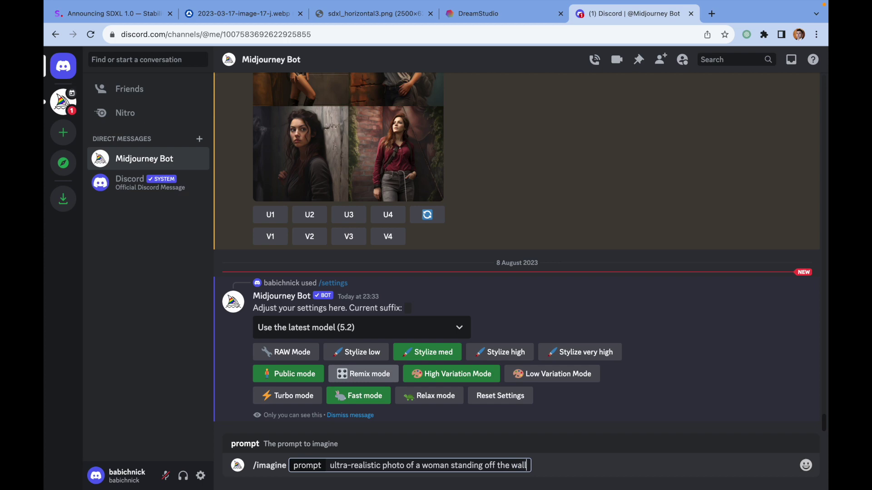
{"action": "key", "text": "Return"}
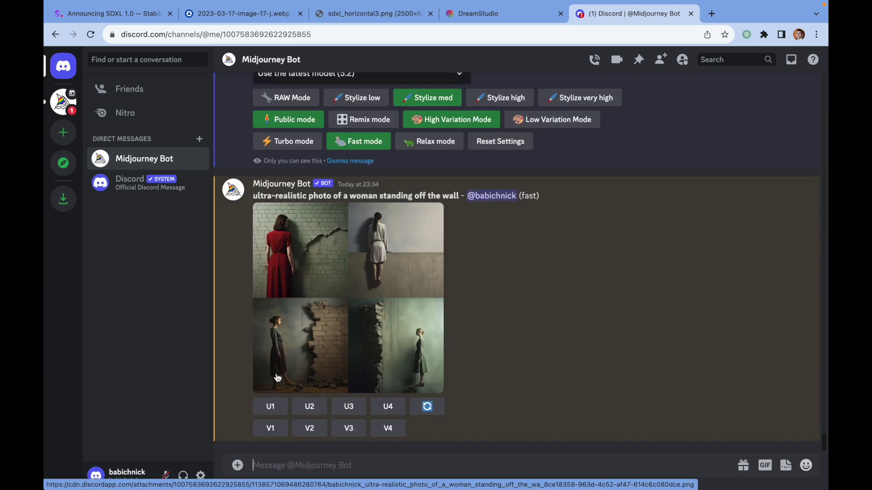
Examine the enlarged grid of four Midjourney images, focusing on the two women beside the broken walls, and close it
{"action": "left_click", "coordinate": [308, 288]}
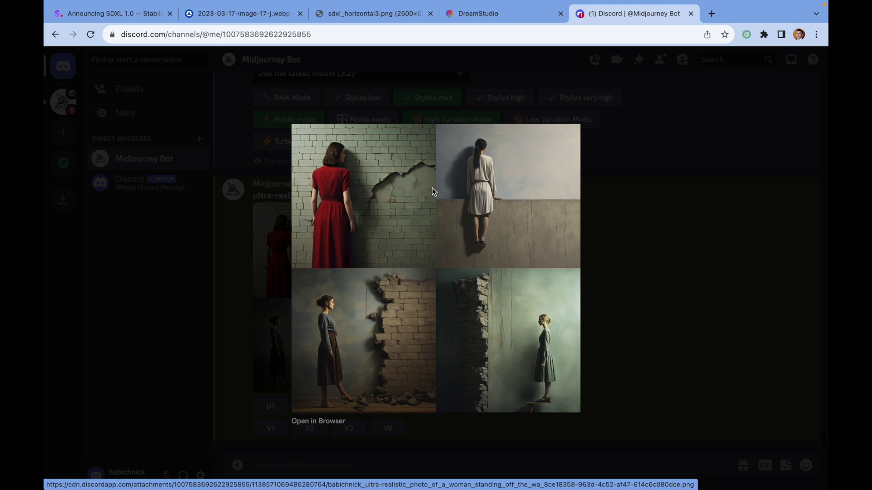
{"action": "scroll", "coordinate": [351, 307], "scroll_direction": "up", "scroll_amount": 5}
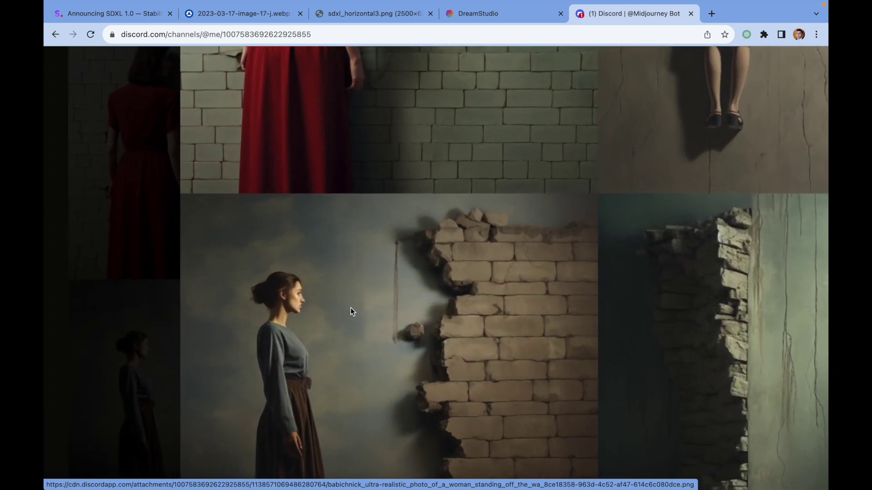
{"action": "scroll", "coordinate": [351, 308], "scroll_direction": "down", "scroll_amount": 3}
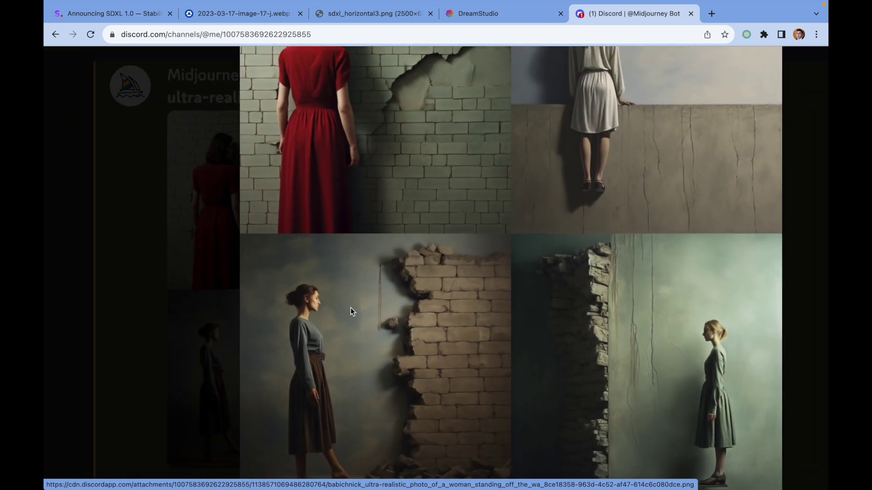
{"action": "scroll", "coordinate": [547, 333], "scroll_direction": "right", "scroll_amount": 2}
{"action": "scroll", "coordinate": [547, 334], "scroll_direction": "right", "scroll_amount": 2}
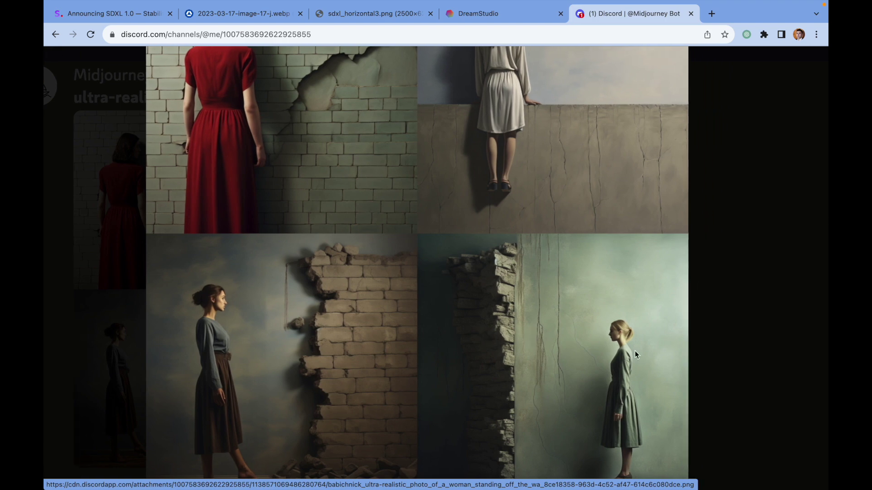
{"action": "scroll", "coordinate": [635, 352], "scroll_direction": "down", "scroll_amount": 2}
{"action": "scroll", "coordinate": [636, 352], "scroll_direction": "down", "scroll_amount": 3}
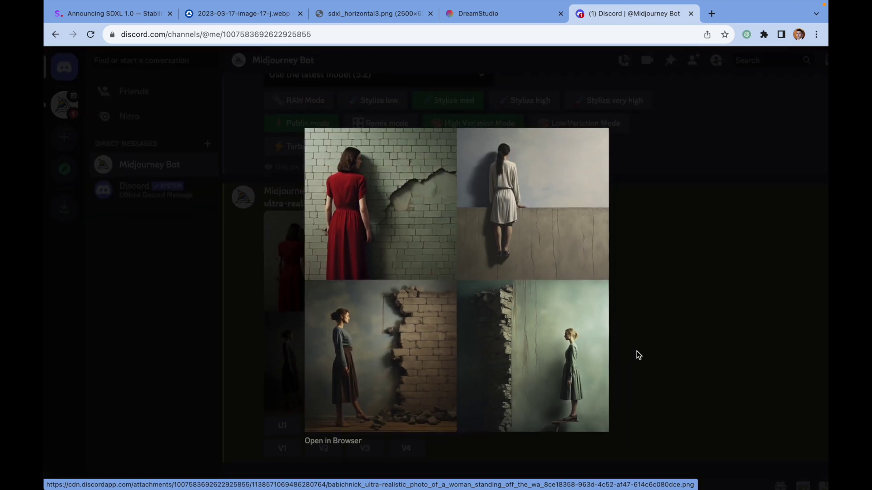
{"action": "left_click", "coordinate": [637, 355]}
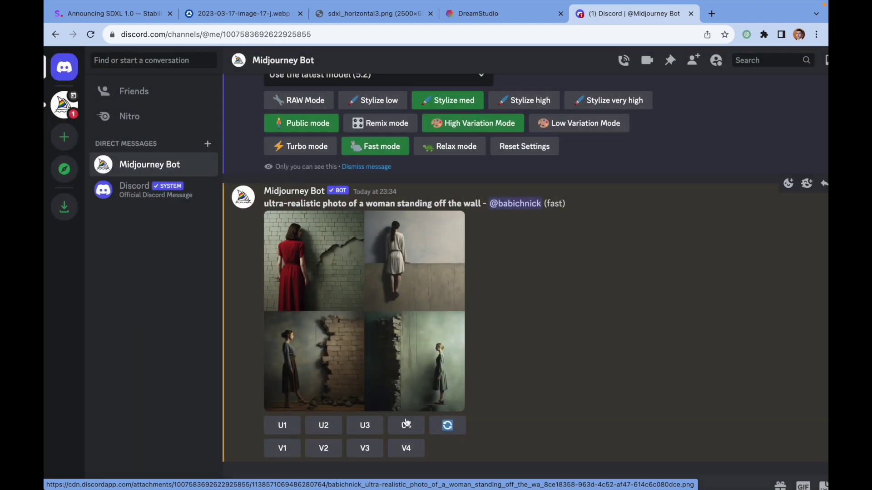
Upscale the third Midjourney image and inspect the woman's face and clothing in the enlarged view, closing it when done
{"action": "left_click", "coordinate": [362, 425]}
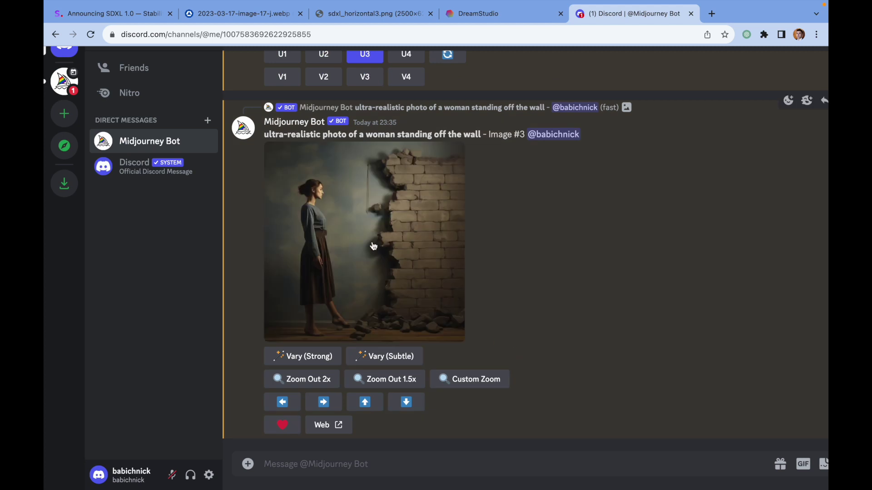
{"action": "left_click", "coordinate": [365, 234]}
{"action": "scroll", "coordinate": [395, 202], "scroll_direction": "up", "scroll_amount": 5}
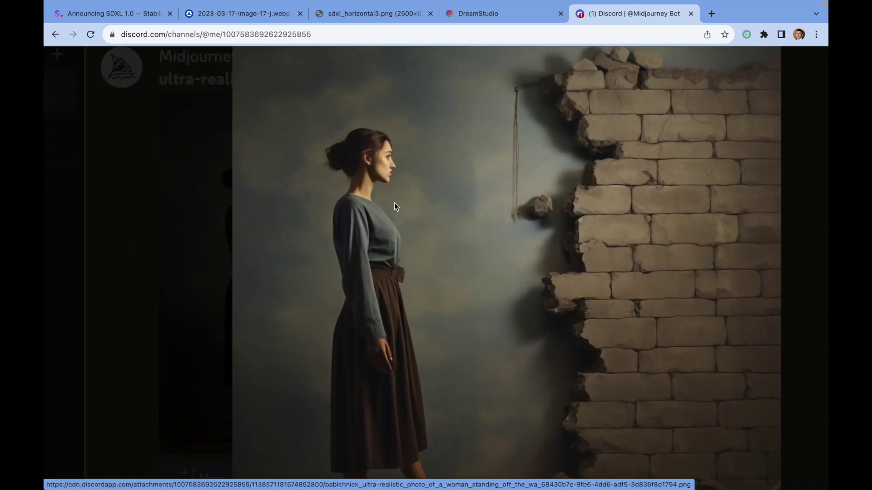
{"action": "scroll", "coordinate": [394, 202], "scroll_direction": "down", "scroll_amount": 2}
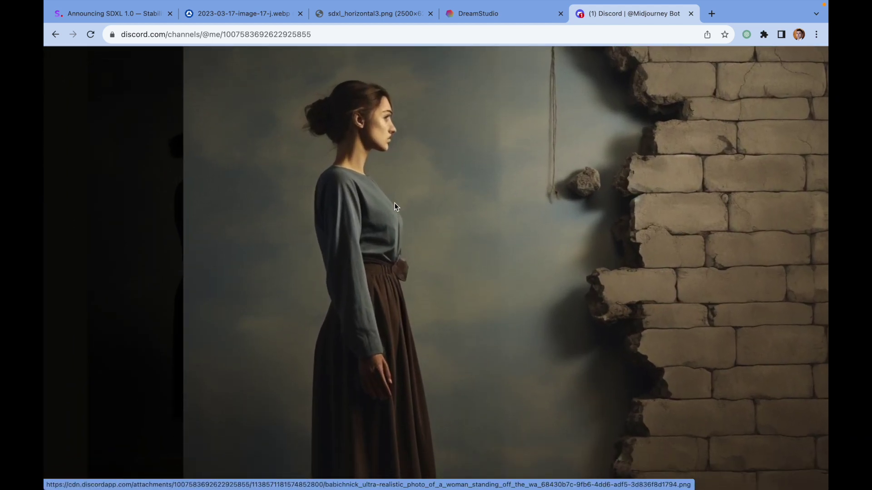
{"action": "scroll", "coordinate": [394, 202], "scroll_direction": "down", "scroll_amount": 5}
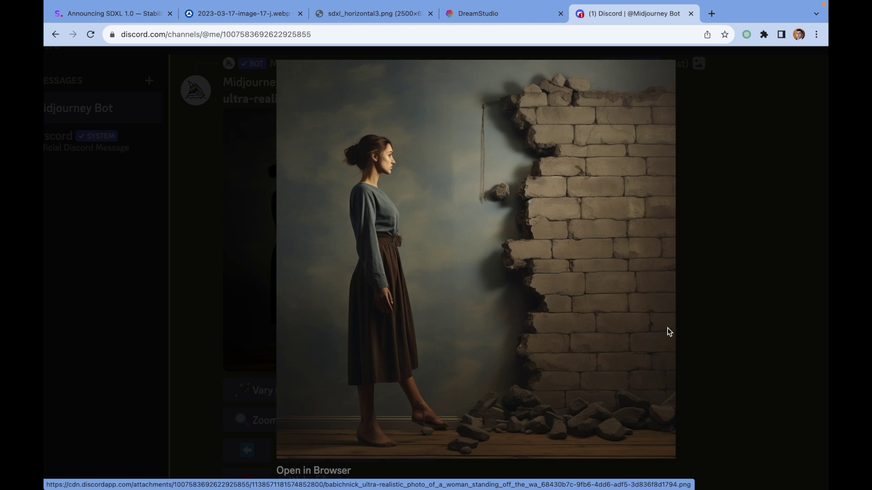
{"action": "left_click", "coordinate": [724, 333]}
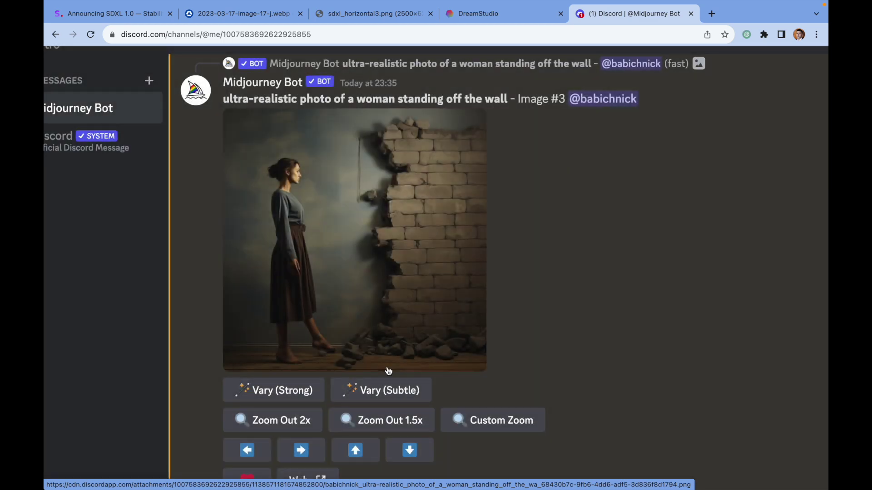
{"action": "key", "text": "super+minus"}
{"action": "key", "text": "super+minus"}
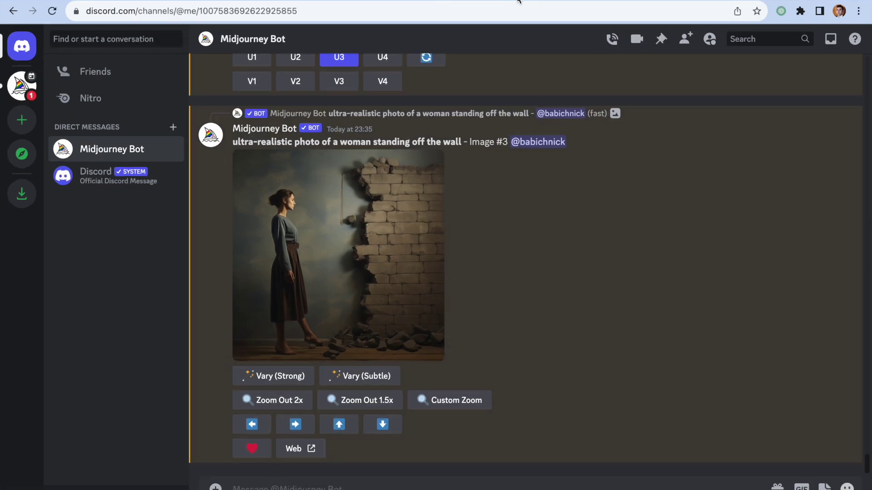
Switch to DreamStudio and replace "photo" with "illustration" in the prompt
{"action": "left_click", "coordinate": [519, 0]}
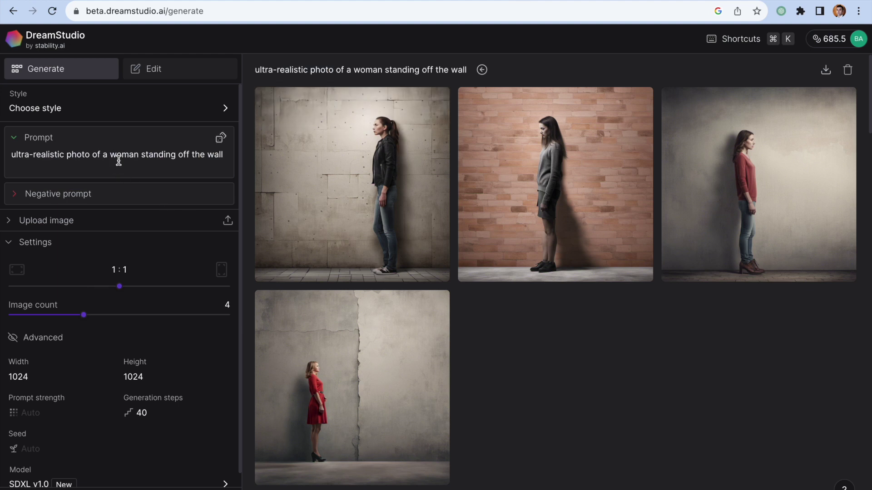
{"action": "double_click", "coordinate": [78, 155]}
{"action": "type", "text": "illustr"}
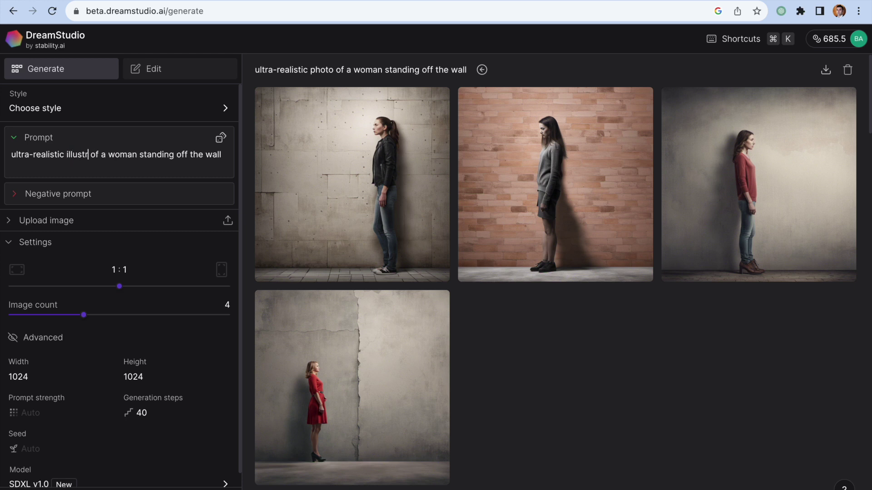
{"action": "type", "text": "ation"}
Shorten the prompt to "ultra-realistic illustration of a burger" and generate the images
{"action": "double_click", "coordinate": [138, 156]}
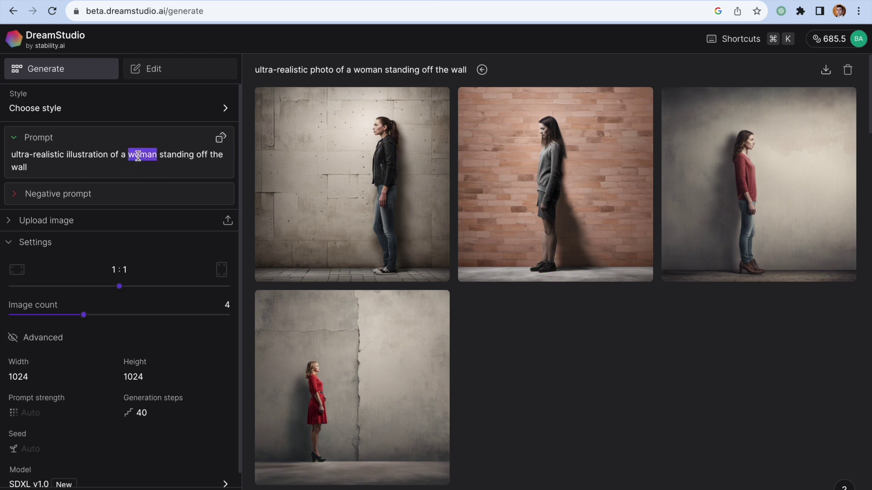
{"action": "key", "text": "BackSpace"}
{"action": "type", "text": "ham"}
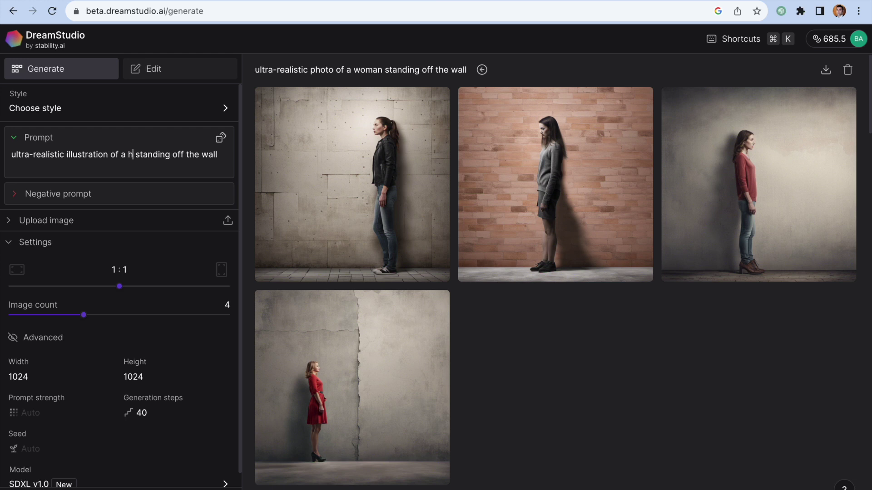
{"action": "key", "text": "BackSpace"}
{"action": "key", "text": "BackSpace"}
{"action": "key", "text": "BackSpace"}
{"action": "type", "text": "bur"}
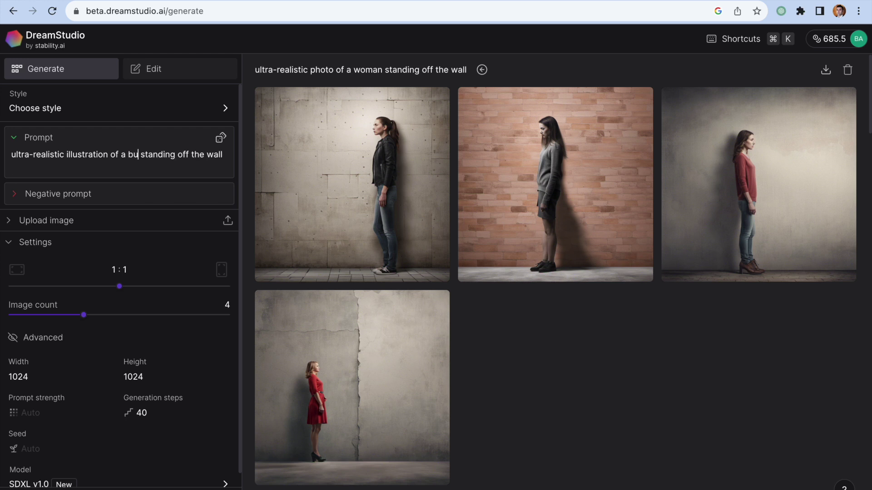
{"action": "type", "text": "ger"}
{"action": "left_click_drag", "start_coordinate": [166, 167], "coordinate": [160, 156]}
{"action": "key", "text": "BackSpace"}
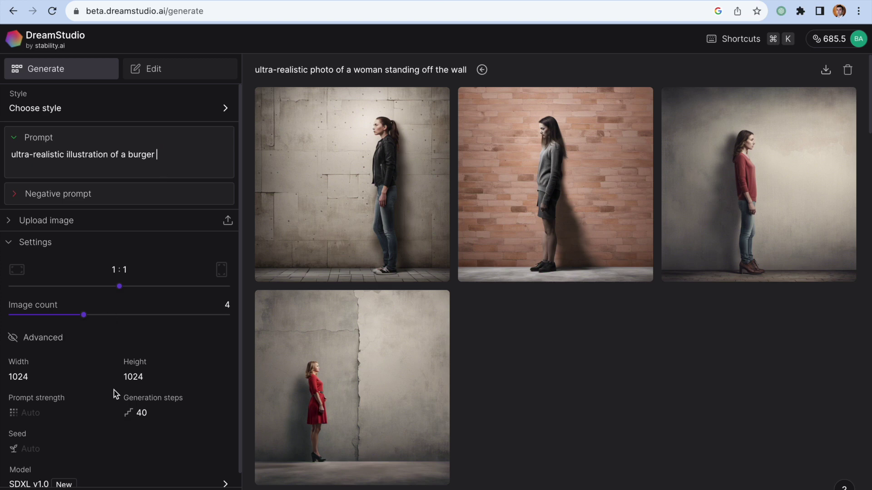
{"action": "left_click", "coordinate": [126, 487]}
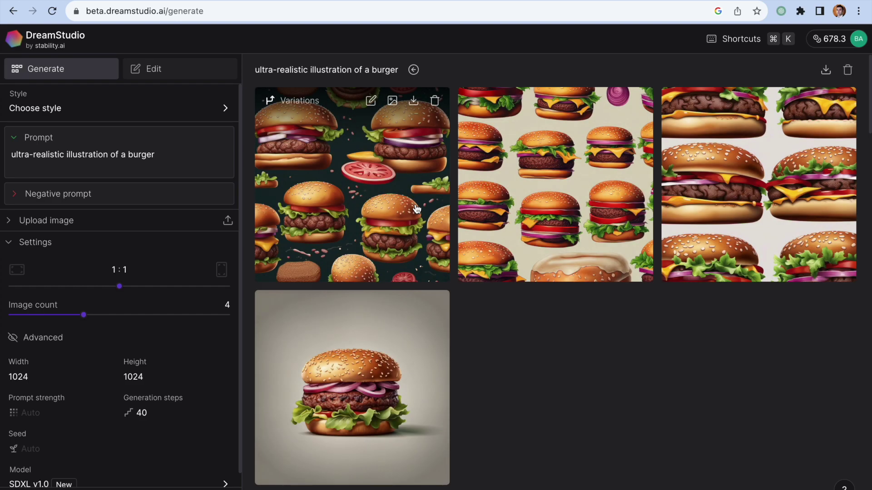
Inspect the single burger on the plain grey background in an enlarged view and close the view
{"action": "left_click", "coordinate": [351, 356]}
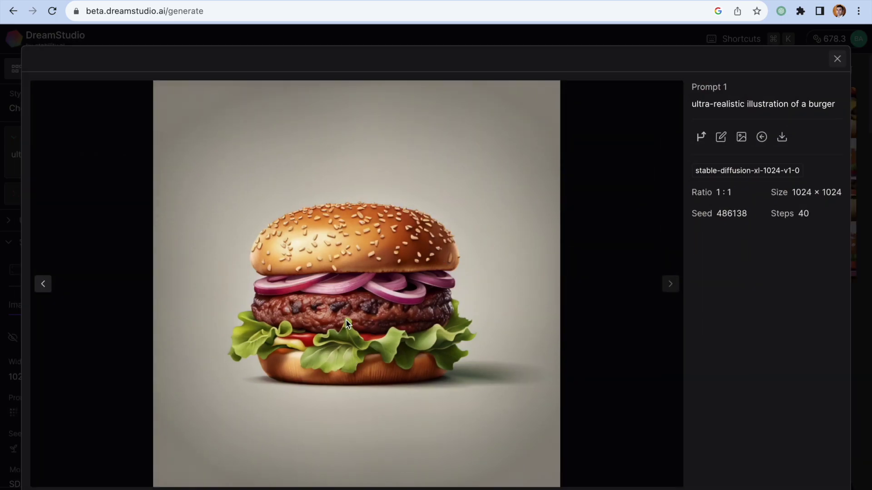
{"action": "left_click", "coordinate": [376, 266]}
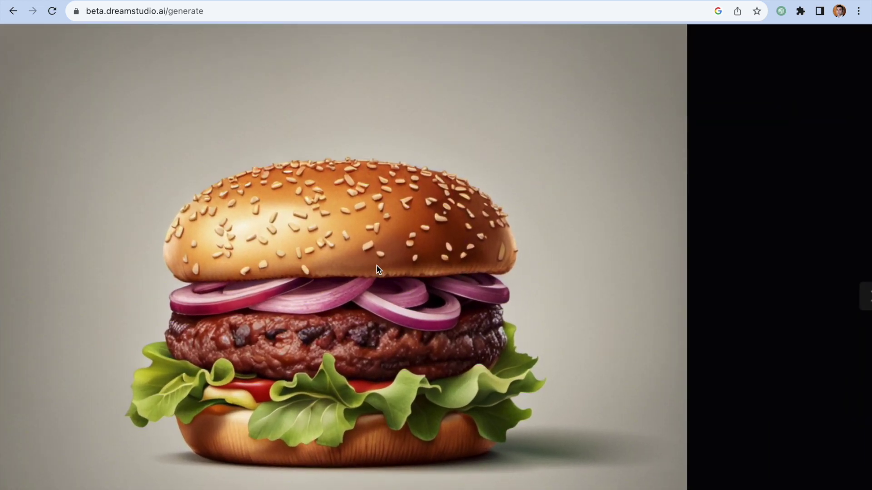
{"action": "scroll", "coordinate": [377, 265], "scroll_direction": "down", "scroll_amount": 1}
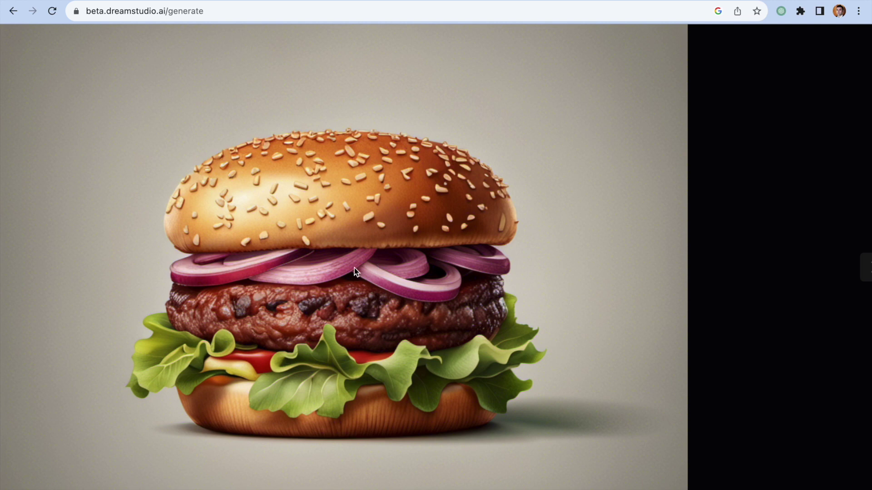
{"action": "left_click", "coordinate": [355, 268]}
{"action": "left_click", "coordinate": [836, 63]}
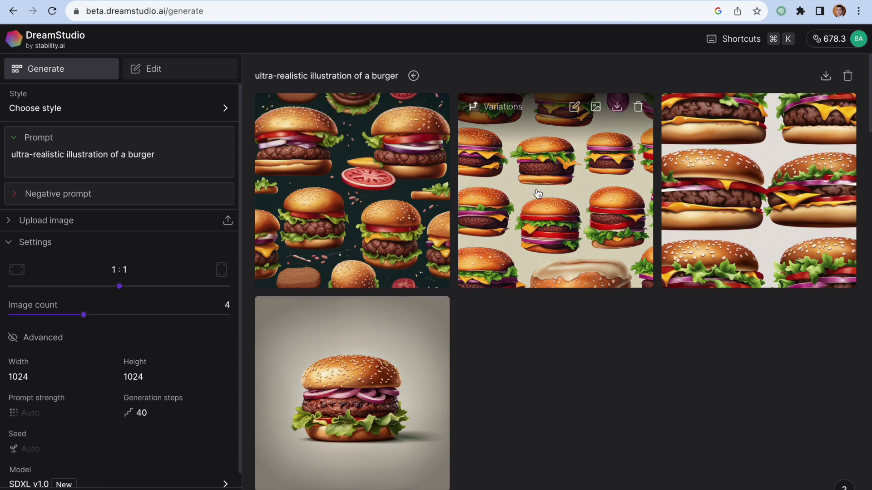
Switch to Discord and generate Midjourney images with the /imagine prompt "ultra-realistic image of a burger"
{"action": "mouse_move", "coordinate": [643, 9]}
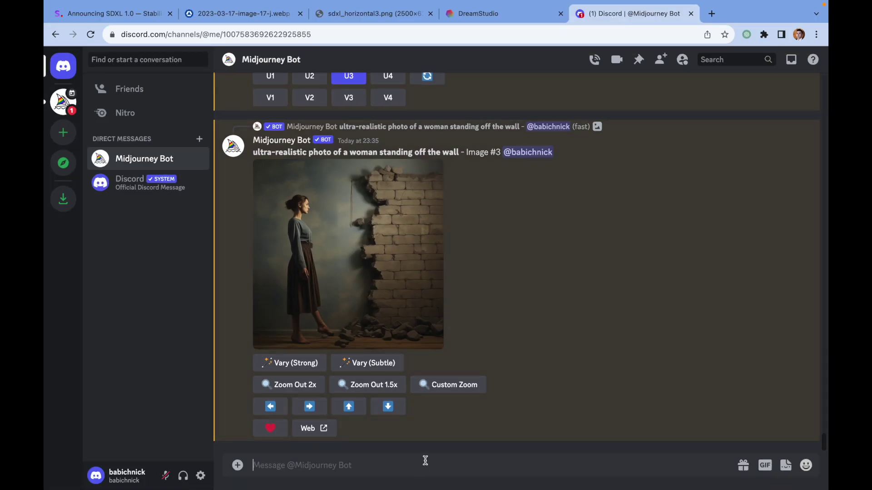
{"action": "type", "text": "/im"}
{"action": "left_click", "coordinate": [407, 375]}
{"action": "type", "text": "ultra-"}
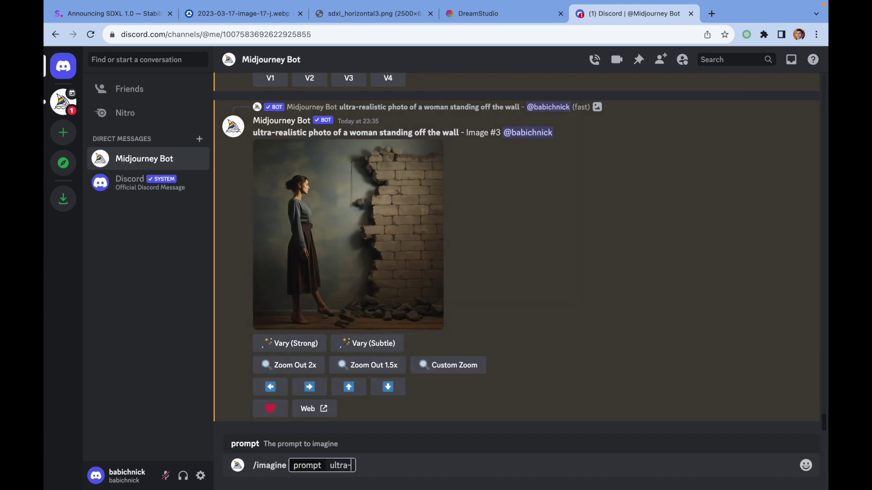
{"action": "type", "text": "realistic"}
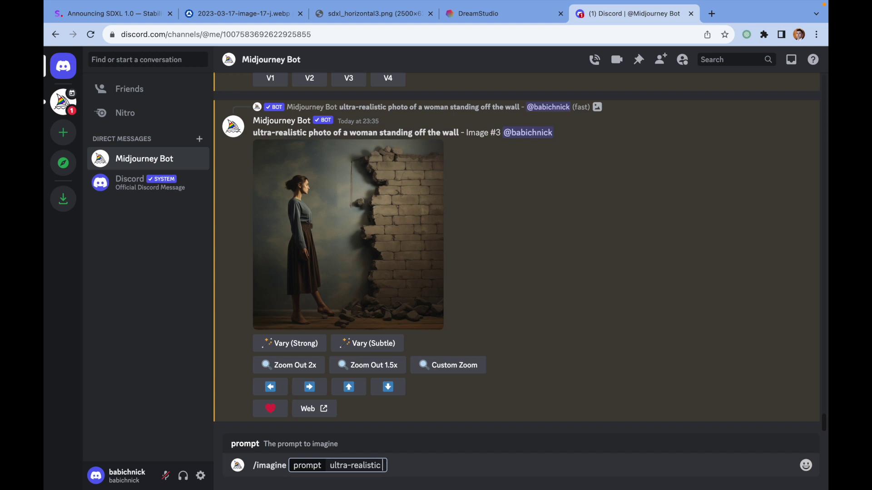
{"action": "type", "text": " image of a burger"}
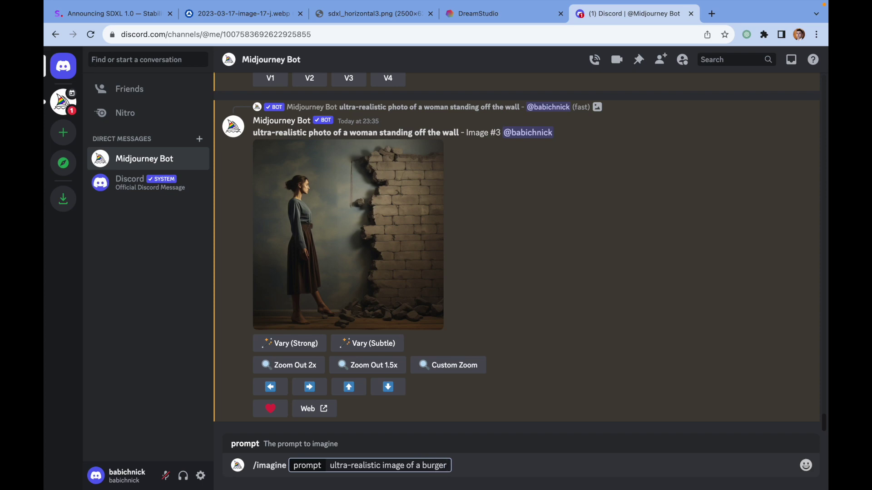
{"action": "key", "text": "Return"}
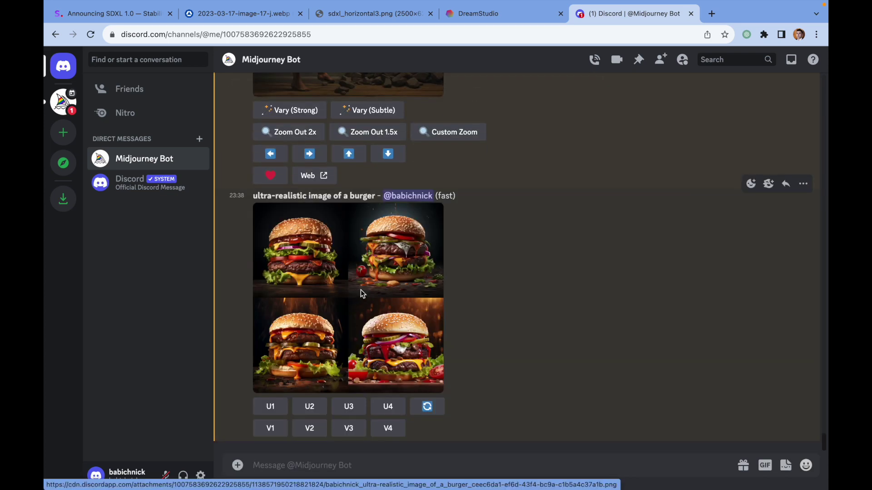
Look over the enlarged grid of four burgers, then upscale the second one and open it enlarged
{"action": "left_click", "coordinate": [361, 292]}
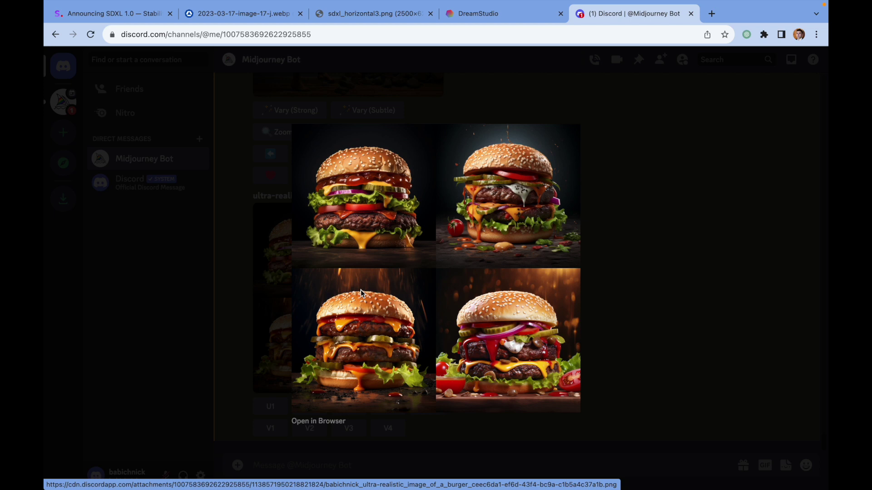
{"action": "left_click", "coordinate": [619, 277]}
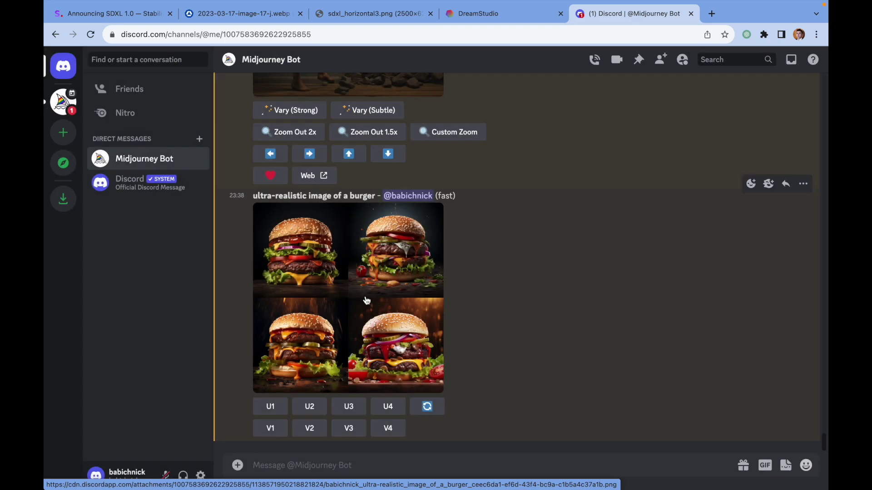
{"action": "left_click", "coordinate": [309, 406]}
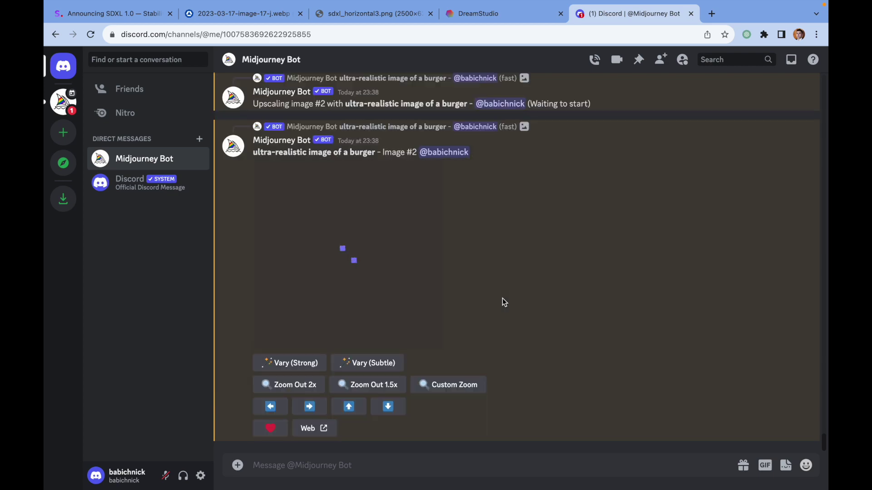
{"action": "left_click", "coordinate": [438, 232]}
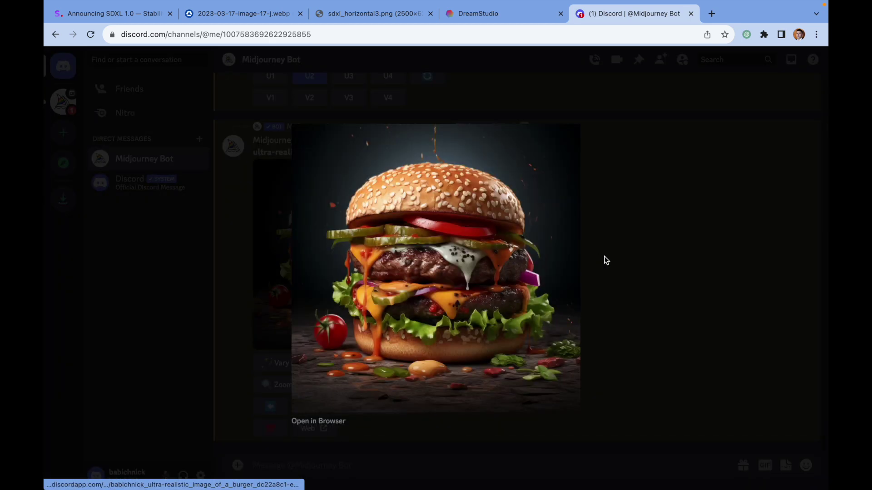
Compare the upscaled Midjourney burger with DreamStudio's enlarged burger on the grey background, then close the Midjourney view in Discord
{"action": "left_click", "coordinate": [506, 15]}
{"action": "left_click", "coordinate": [411, 372]}
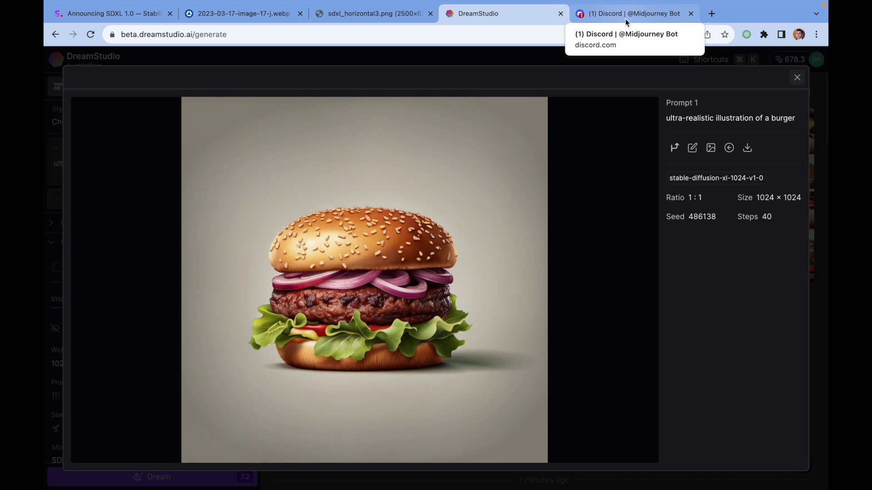
{"action": "left_click", "coordinate": [625, 18]}
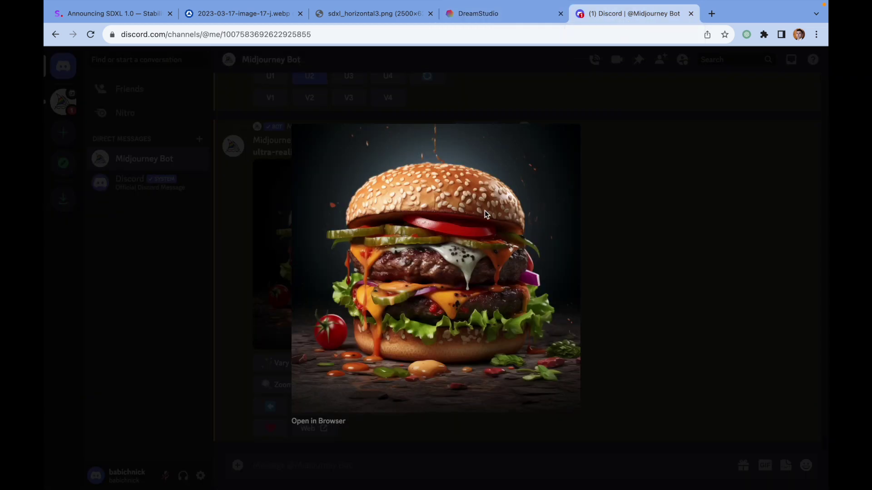
{"action": "left_click", "coordinate": [626, 243]}
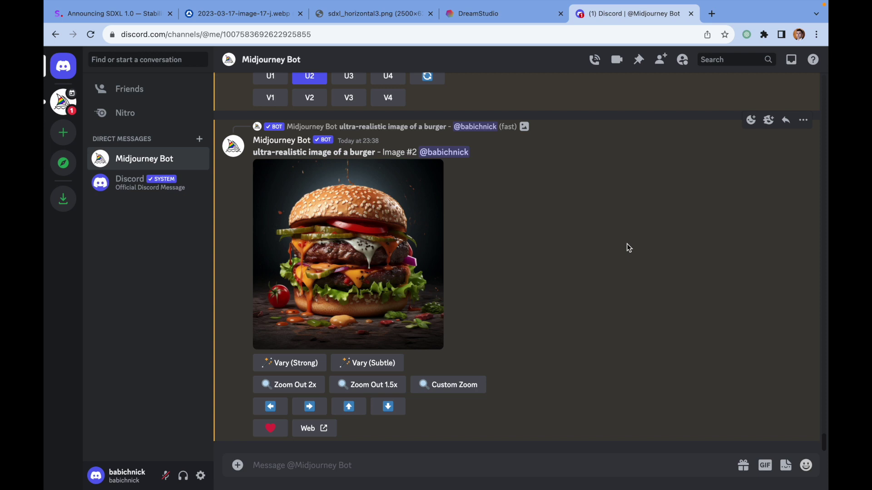
Find the upscaled Midjourney image of the woman standing off the wall and open it enlarged
{"action": "scroll", "coordinate": [627, 243], "scroll_direction": "up", "scroll_amount": 10}
{"action": "scroll", "coordinate": [626, 243], "scroll_direction": "up", "scroll_amount": 4}
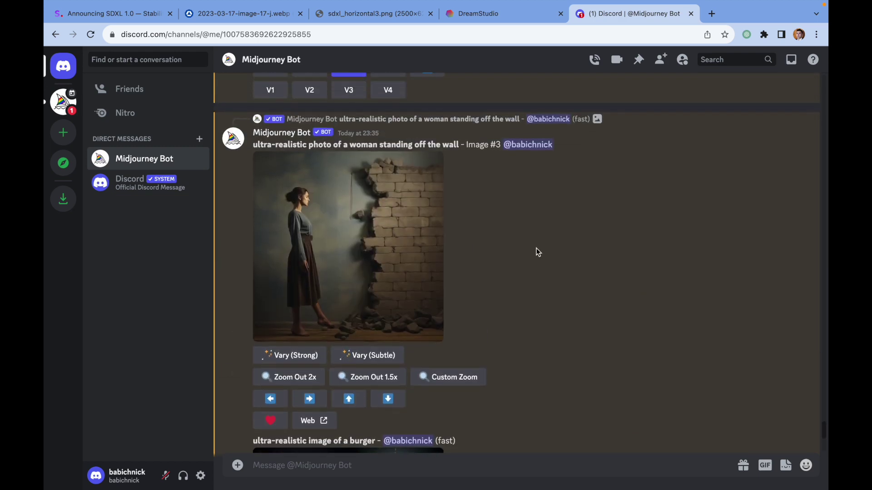
{"action": "left_click", "coordinate": [328, 227]}
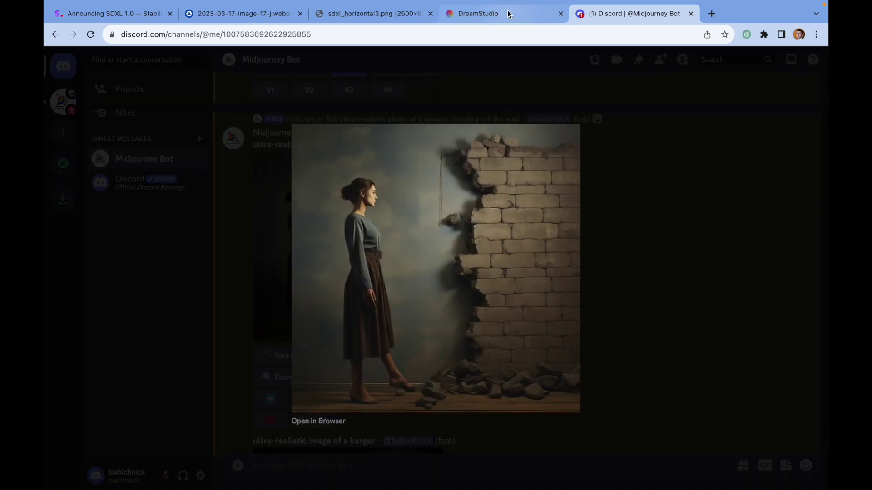
Compare DreamStudio's enlarged image of the woman against the brick wall with the Midjourney version in Discord, closing the Midjourney view when done
{"action": "left_click", "coordinate": [508, 13]}
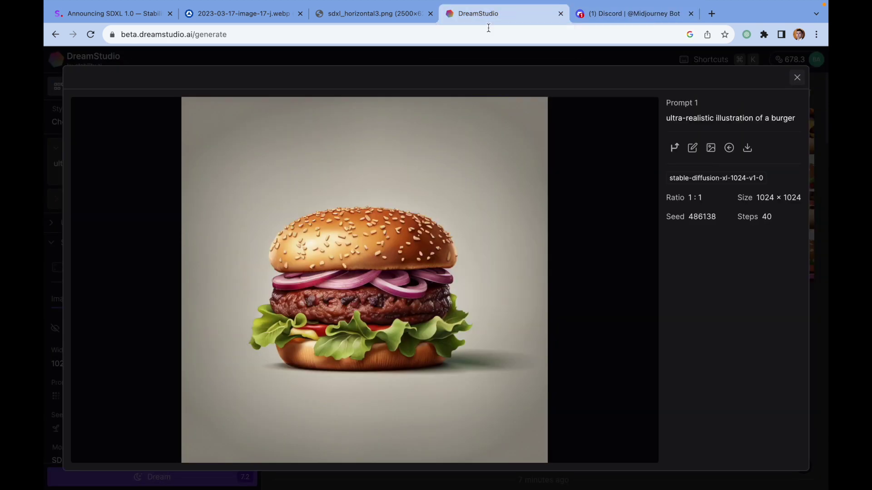
{"action": "left_click", "coordinate": [617, 50]}
{"action": "scroll", "coordinate": [486, 325], "scroll_direction": "down", "scroll_amount": 6}
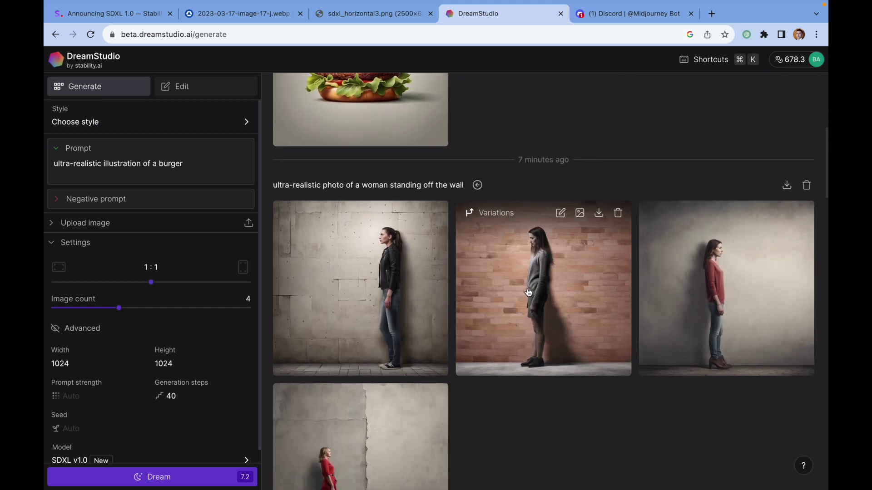
{"action": "left_click", "coordinate": [527, 288]}
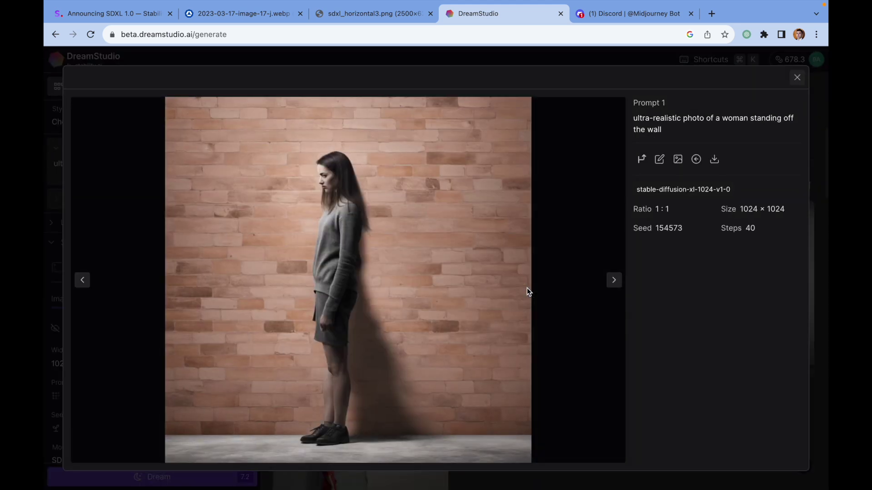
{"action": "left_click", "coordinate": [634, 21]}
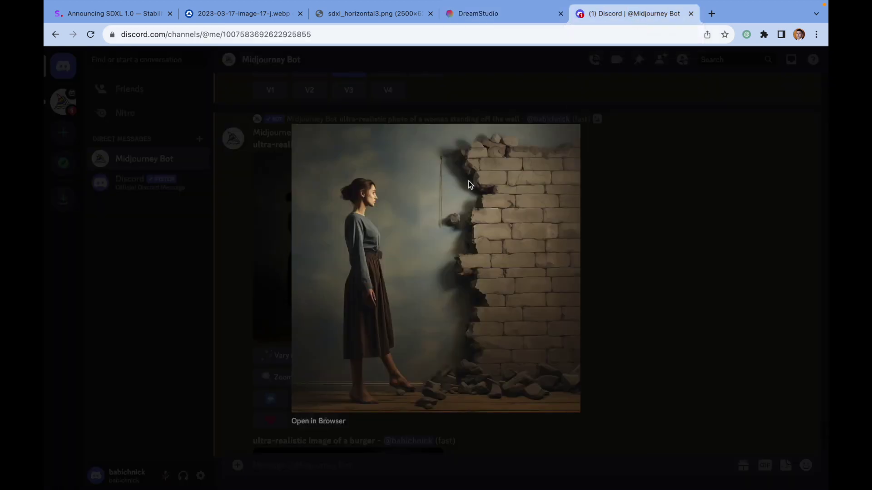
{"action": "left_click", "coordinate": [597, 191]}
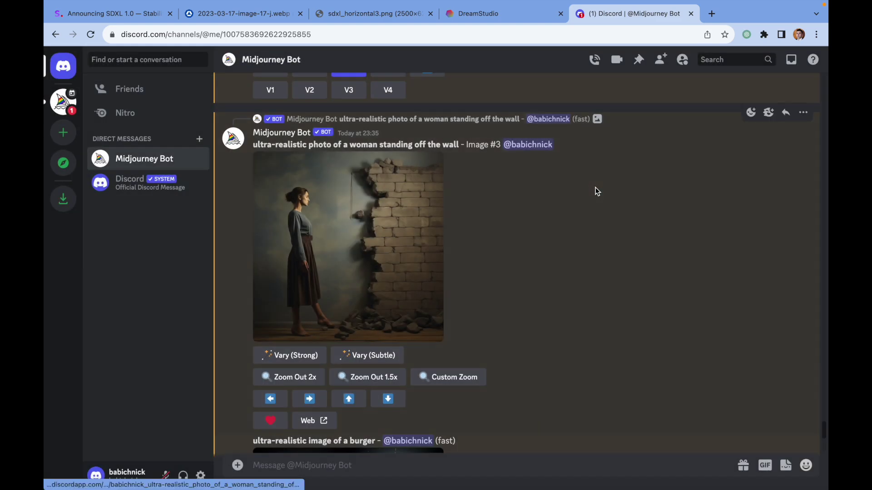